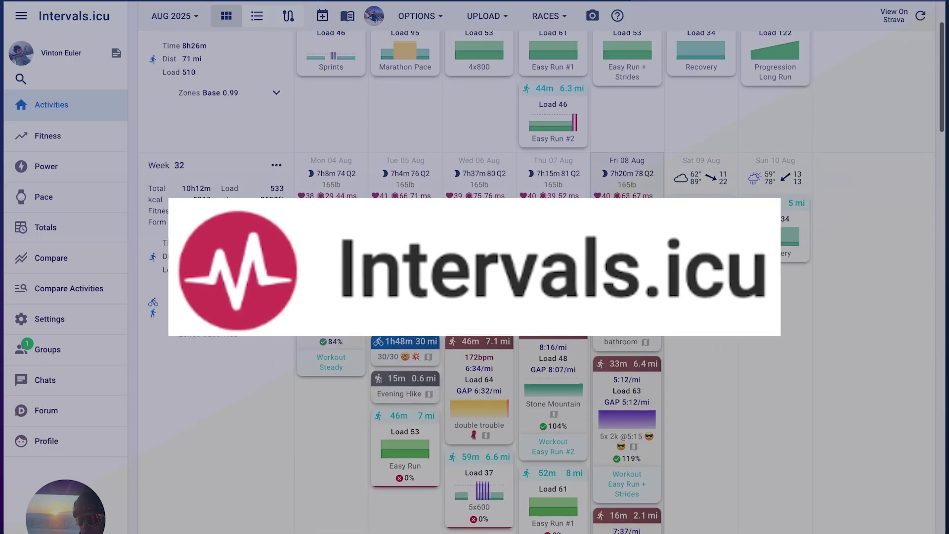
scroll(517, 107, up, 3)
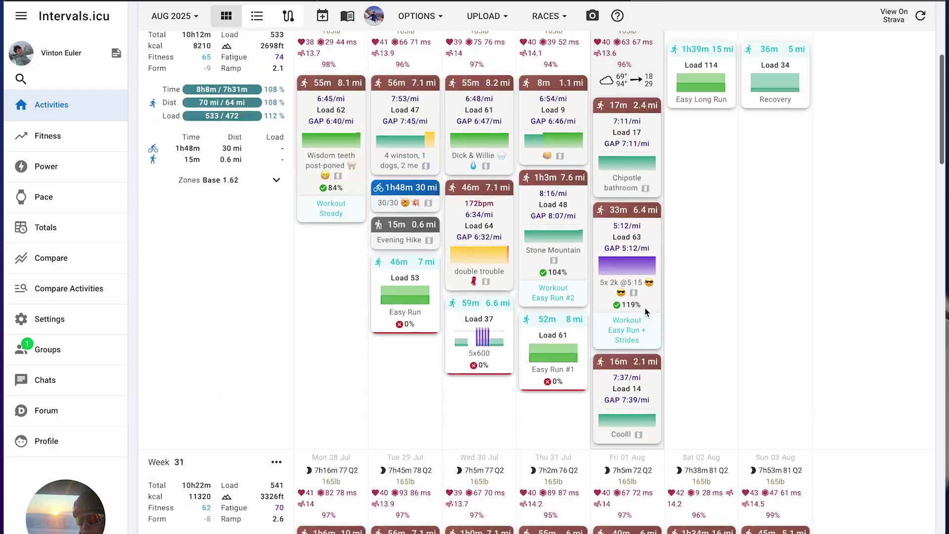
scroll(644, 308, up, 2)
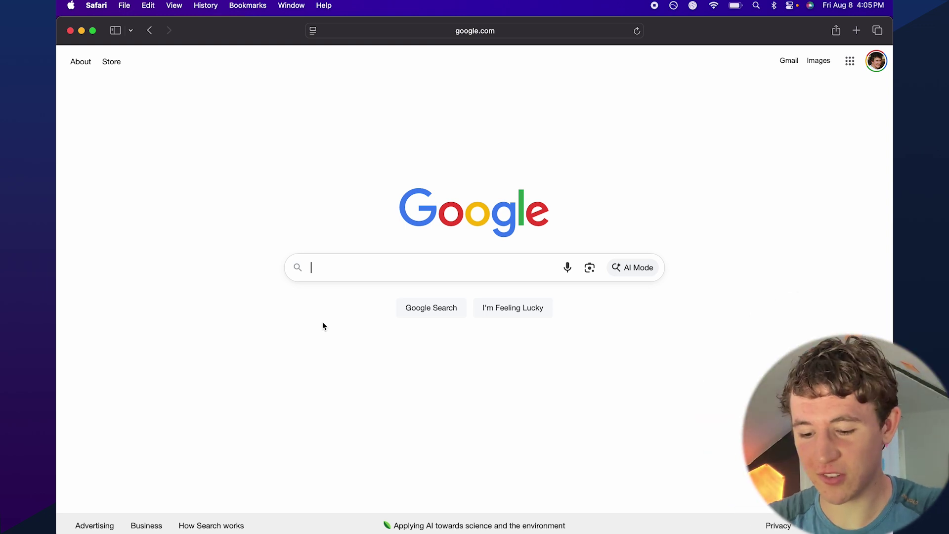
Find Intervals.icu from the Google home page and open its training calendar.
text(in)
click(349, 293)
click(285, 168)
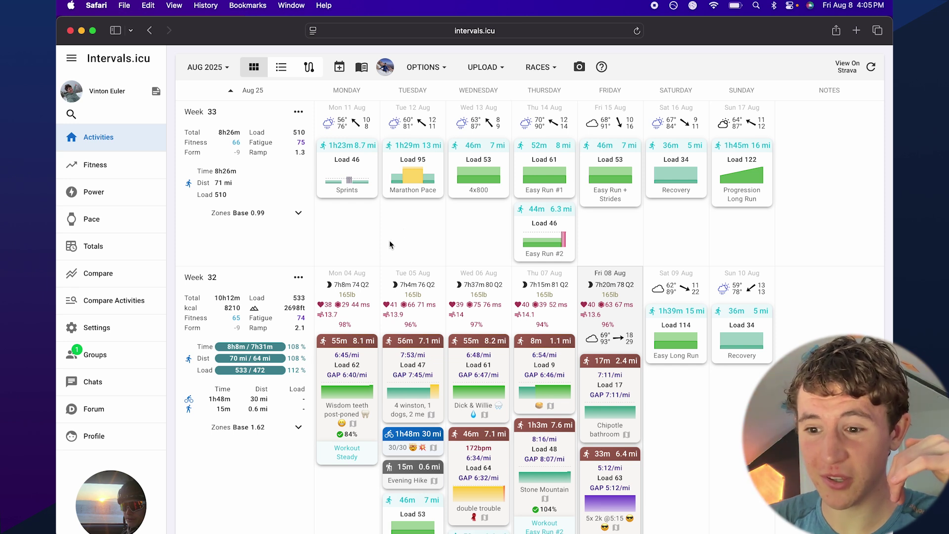
Look through the August training weeks on the calendar and load the planned weeks up to late September.
scroll(564, 304, down, 5)
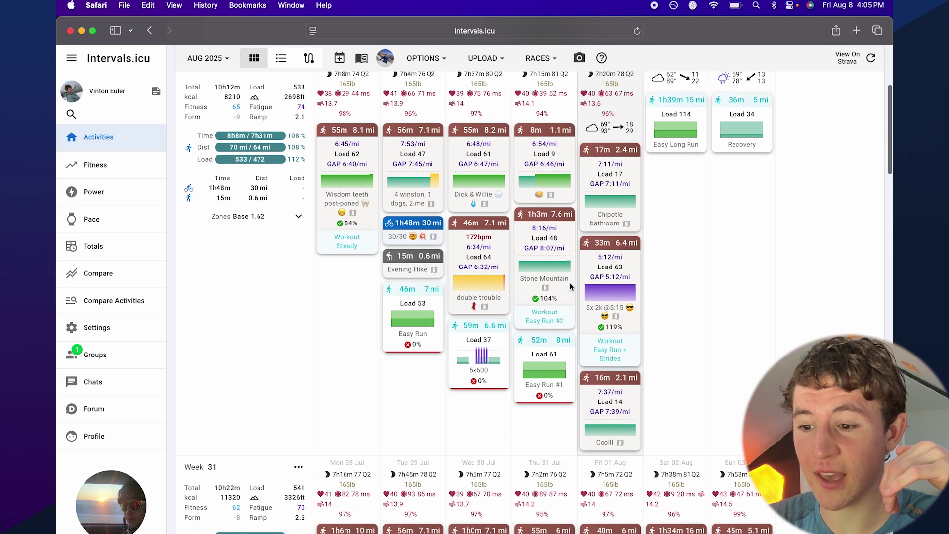
scroll(571, 287, up, 5)
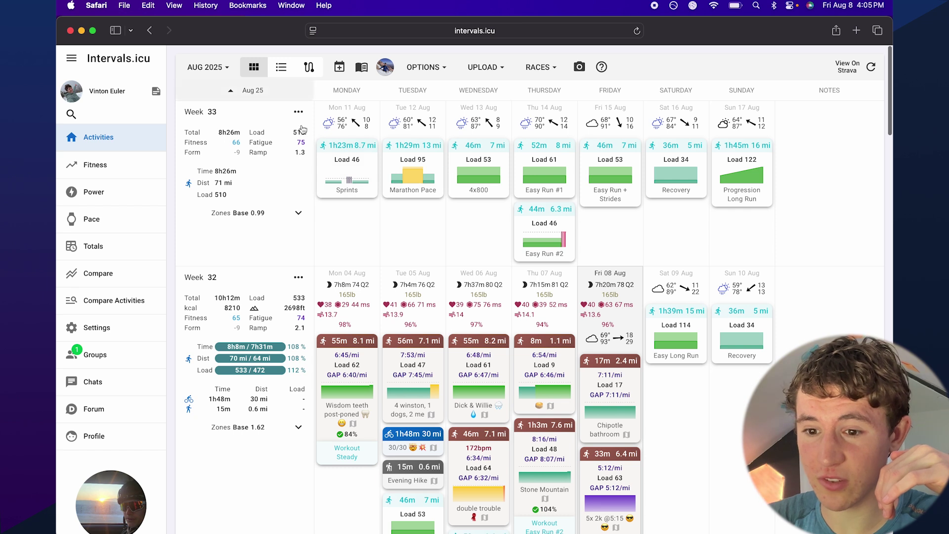
scroll(236, 98, up, 10)
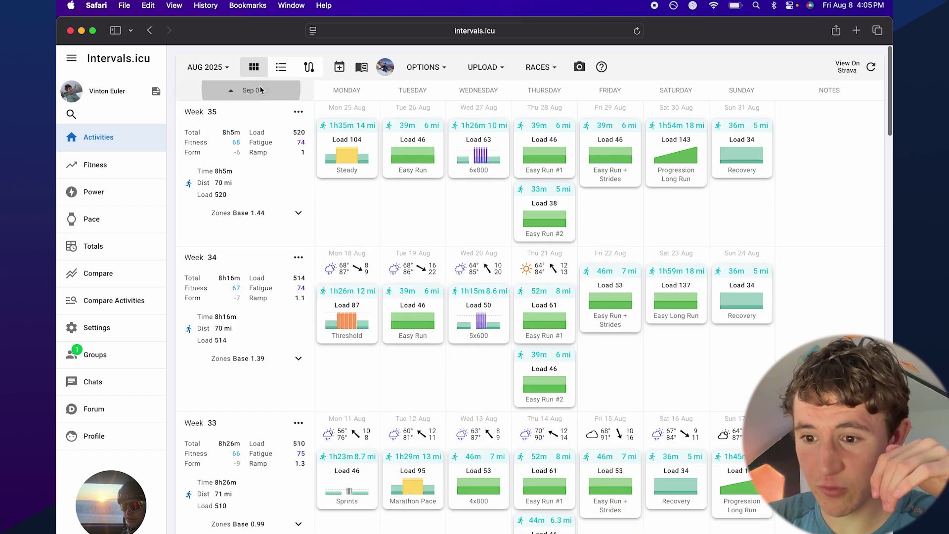
click(271, 95)
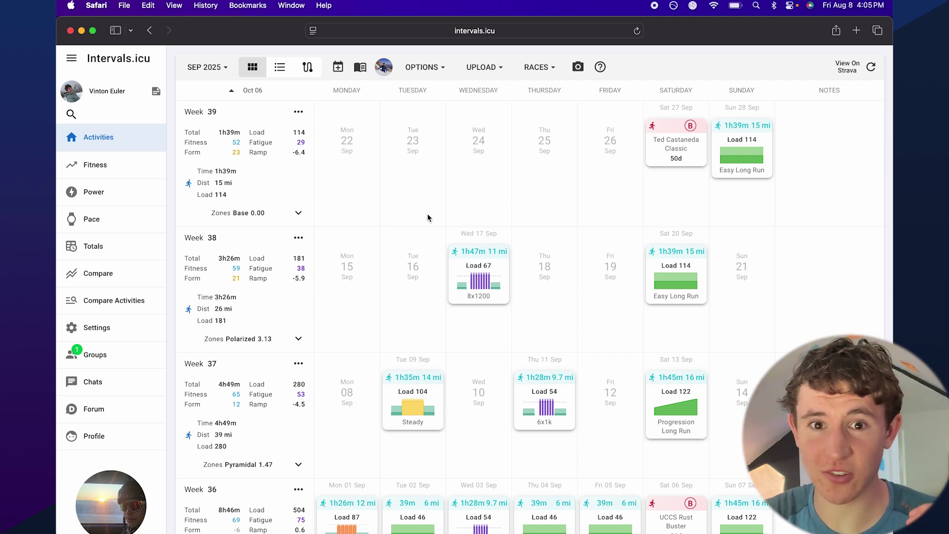
View the details of the week 36 Threshold and 6x1k workouts, closing each one.
scroll(358, 247, down, 6)
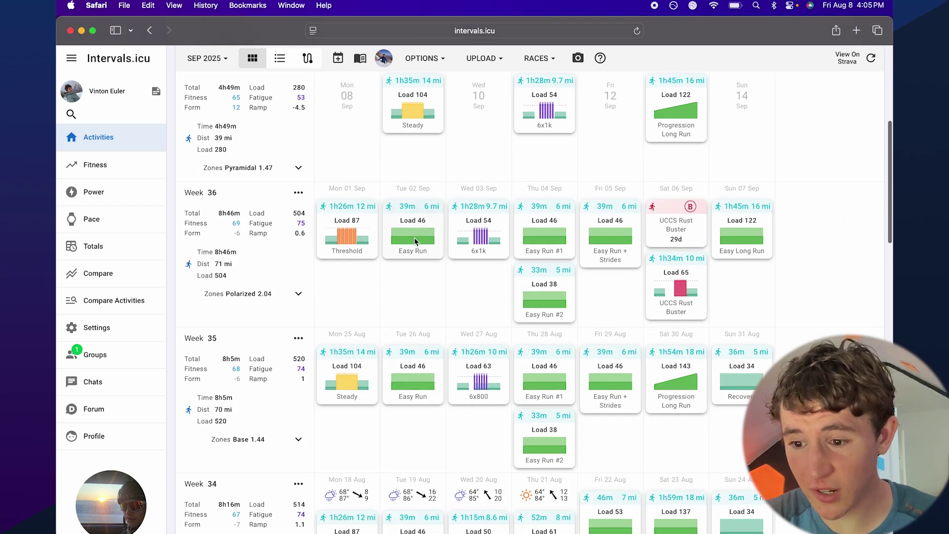
click(336, 231)
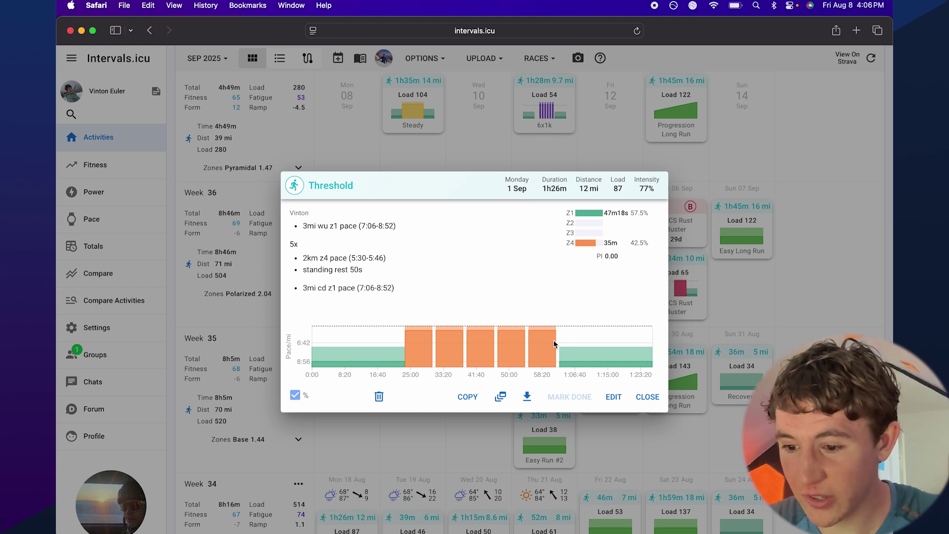
click(646, 399)
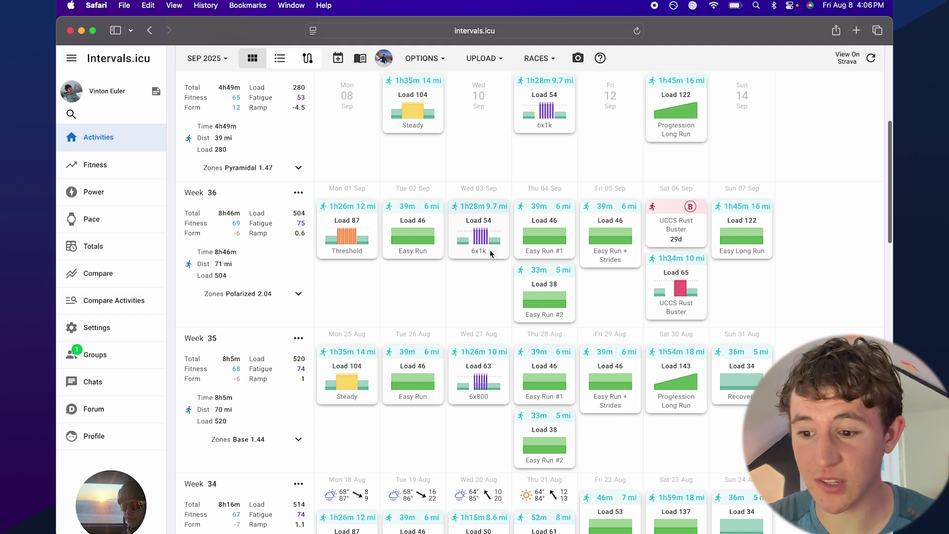
click(488, 248)
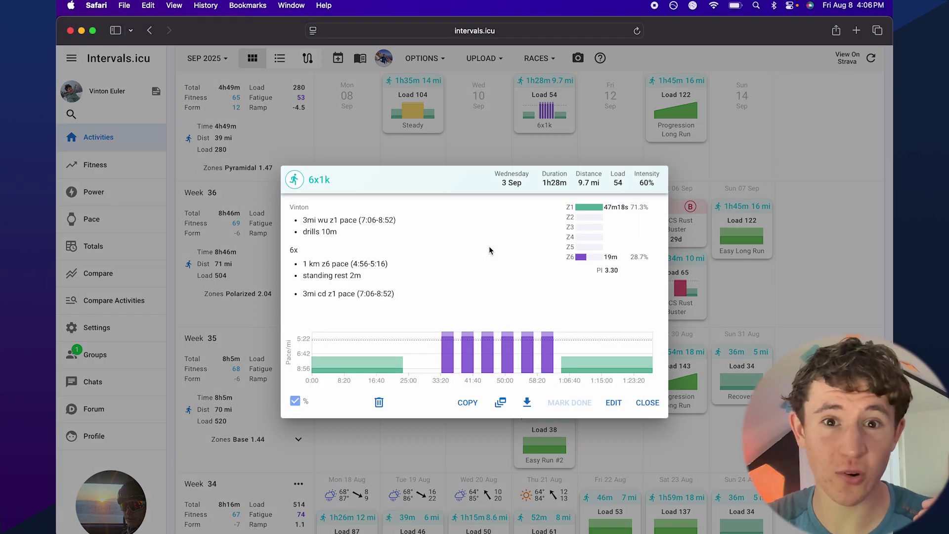
click(646, 402)
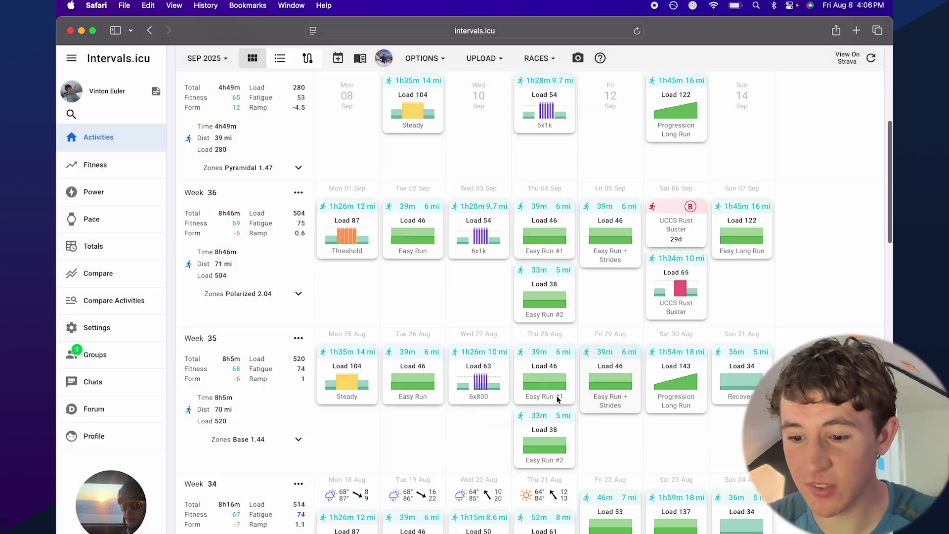
Open the 6 August "double trouble" run from the calendar and step to the previous activity and back.
scroll(545, 393, up, 15)
scroll(545, 393, up, 10)
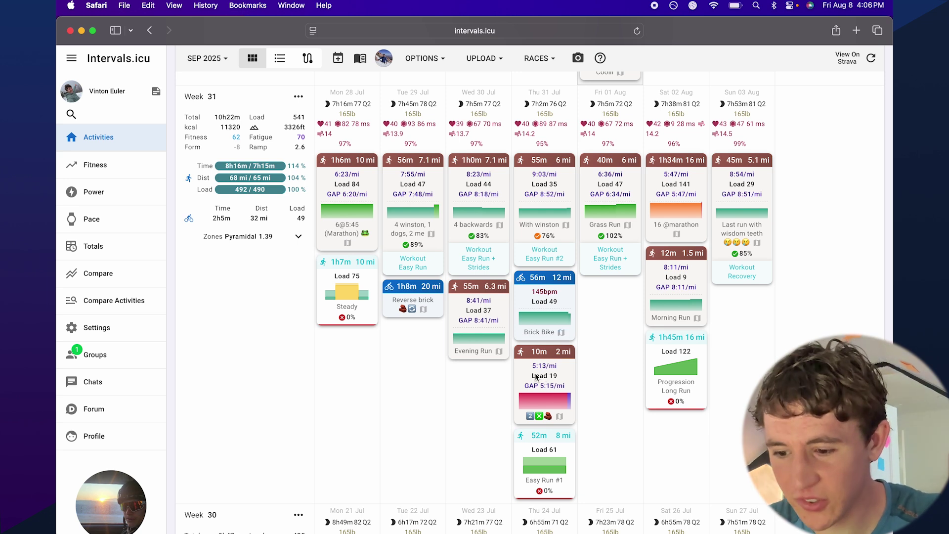
click(489, 313)
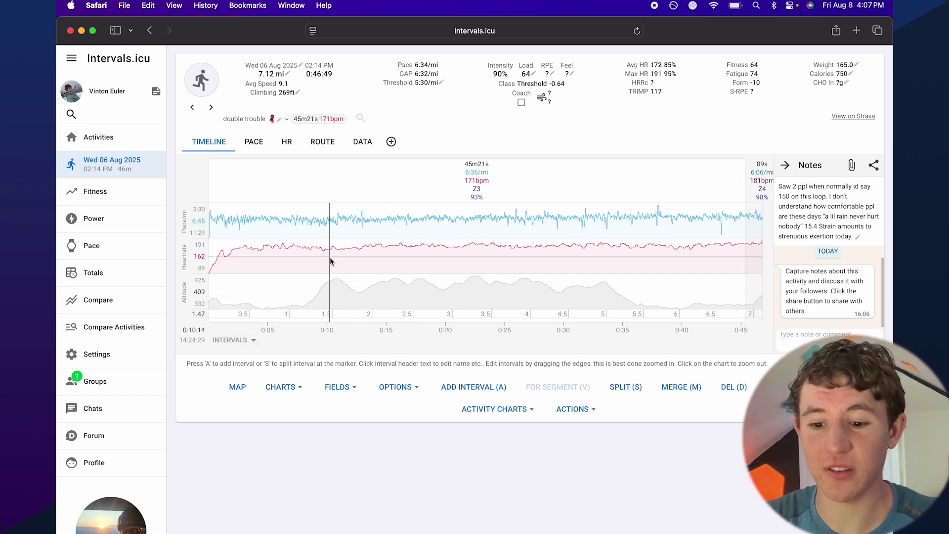
click(193, 108)
click(211, 107)
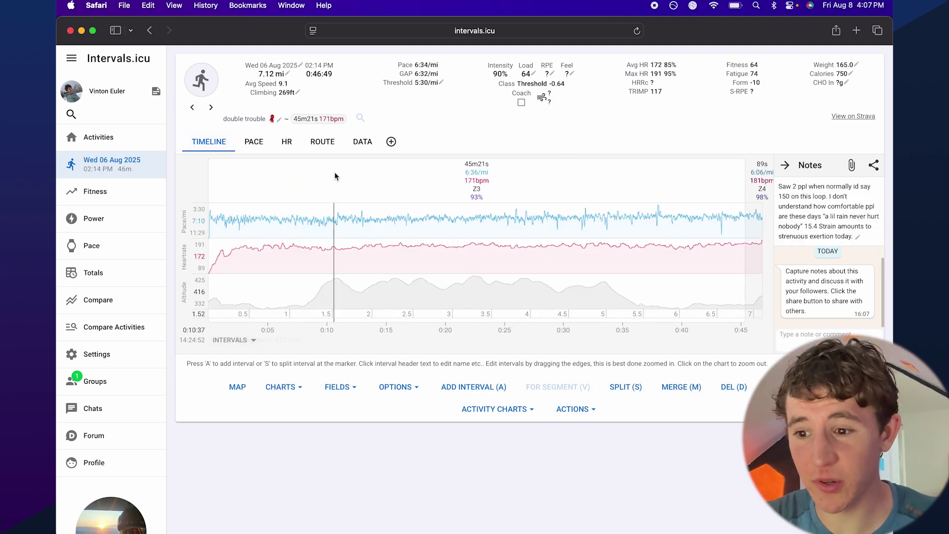
Return to the Activities calendar, review the September weeks, and reopen the 6 August run.
click(119, 138)
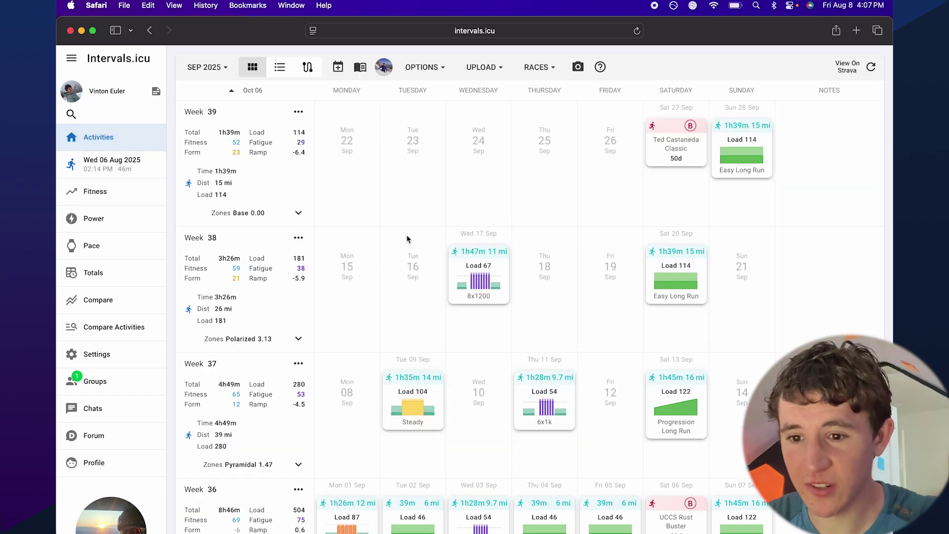
scroll(381, 119, down, 5)
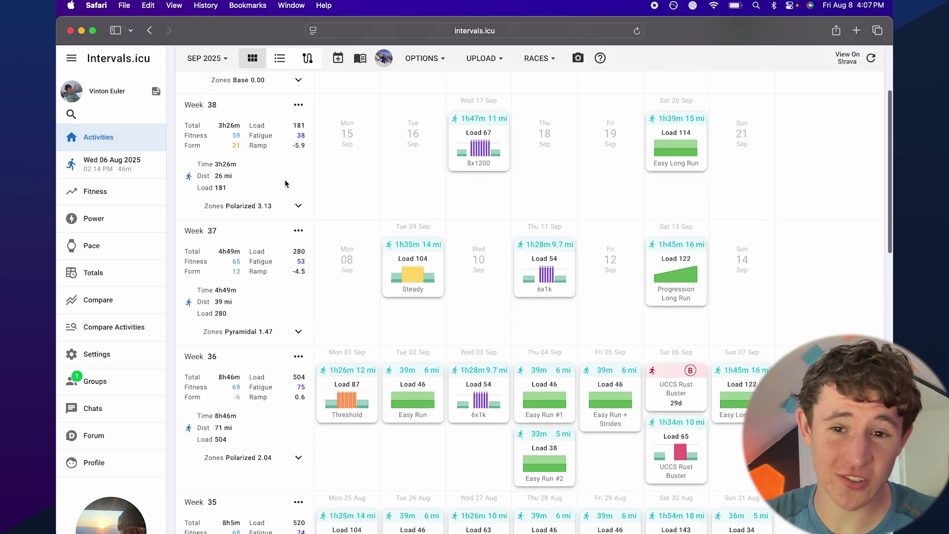
click(139, 166)
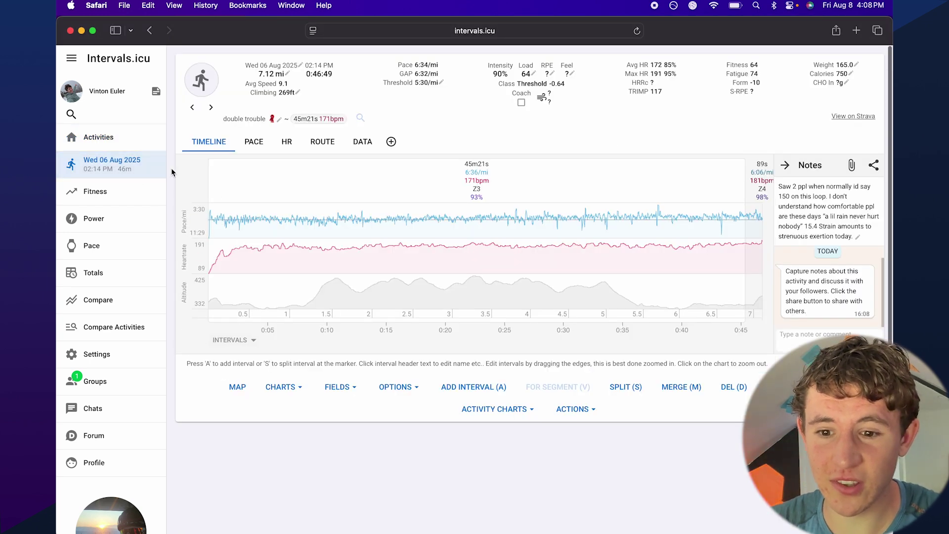
View the Fitness chart and the Power page, closing the Seasons dialog without adding a season.
click(119, 193)
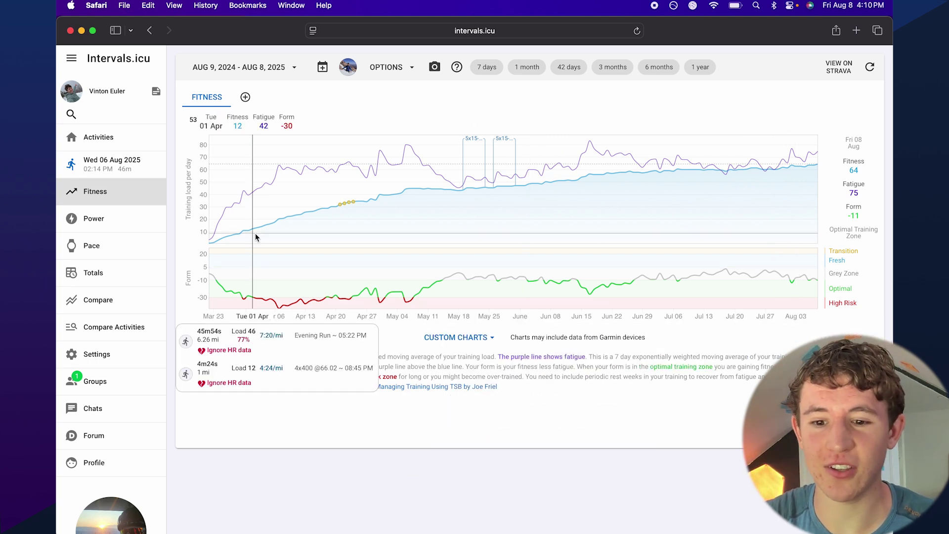
click(131, 224)
click(591, 337)
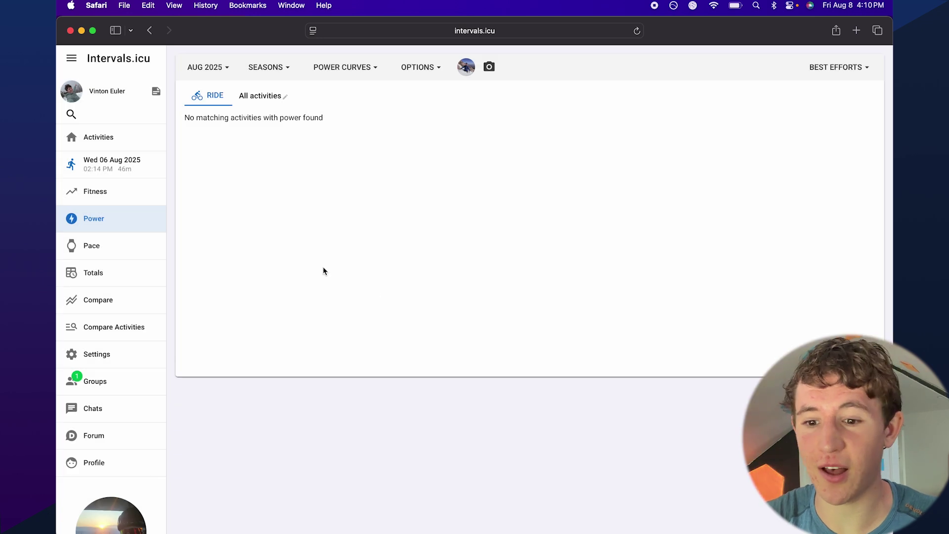
click(131, 193)
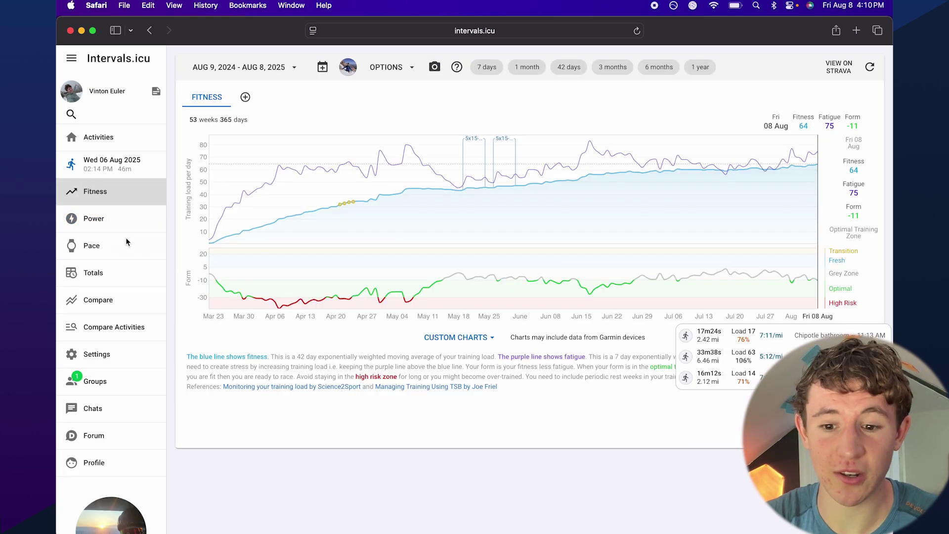
click(124, 245)
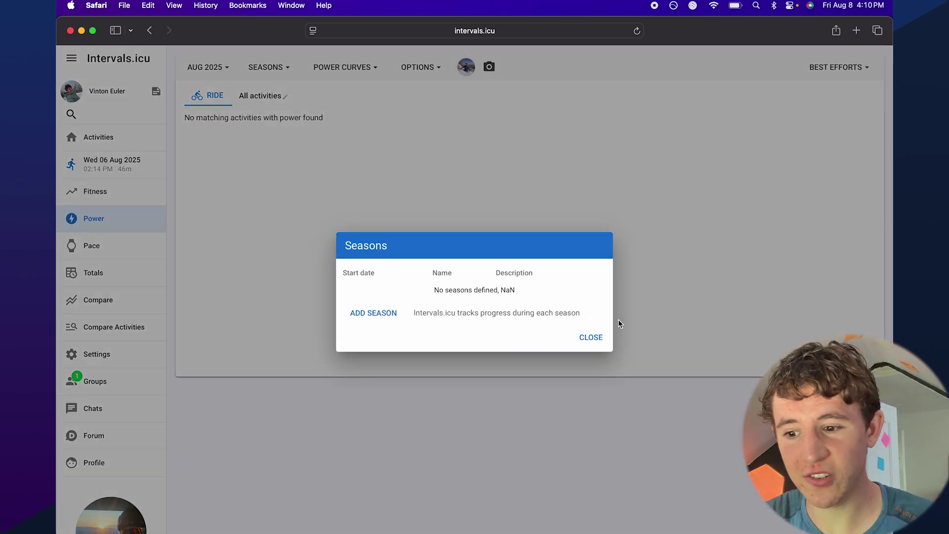
click(595, 338)
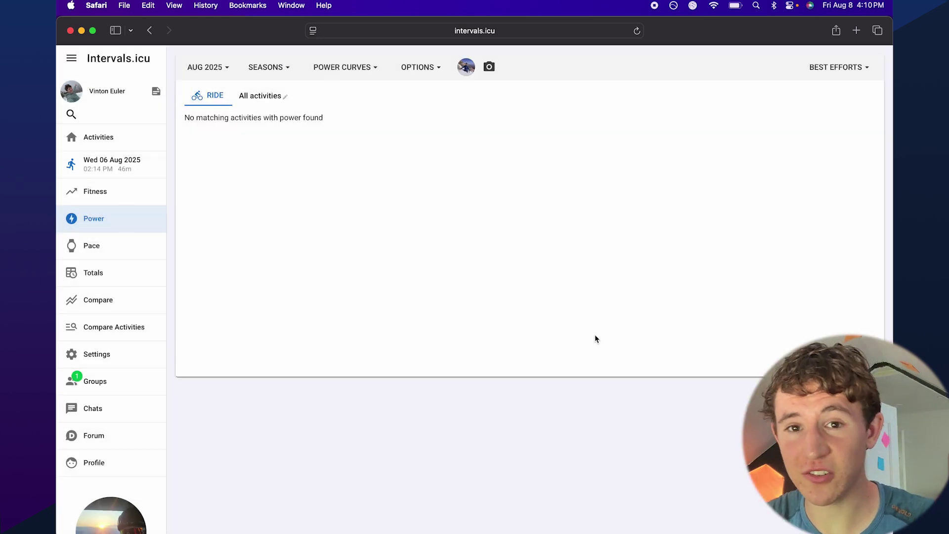
View the Pace page for Run, Swim and Other, closing the Seasons dialog and ending on Run.
click(136, 246)
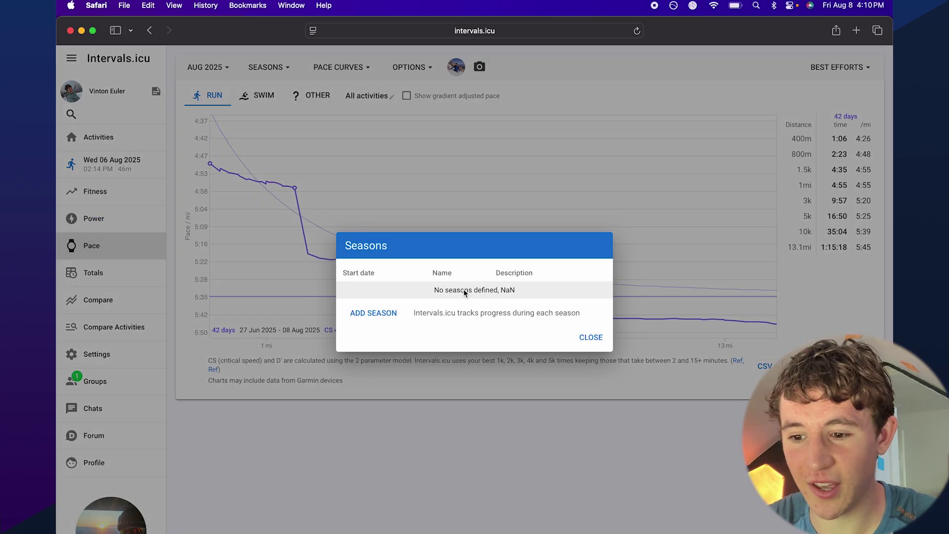
click(588, 335)
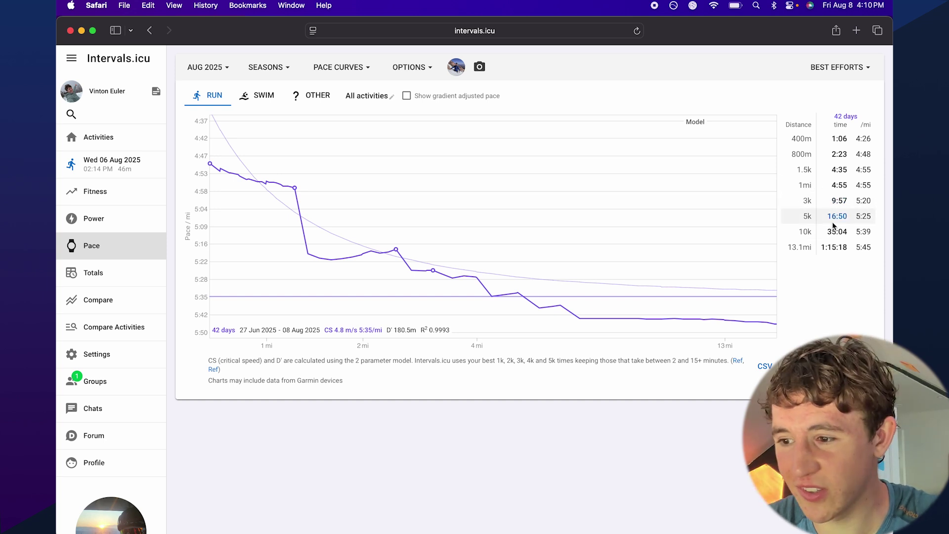
click(258, 98)
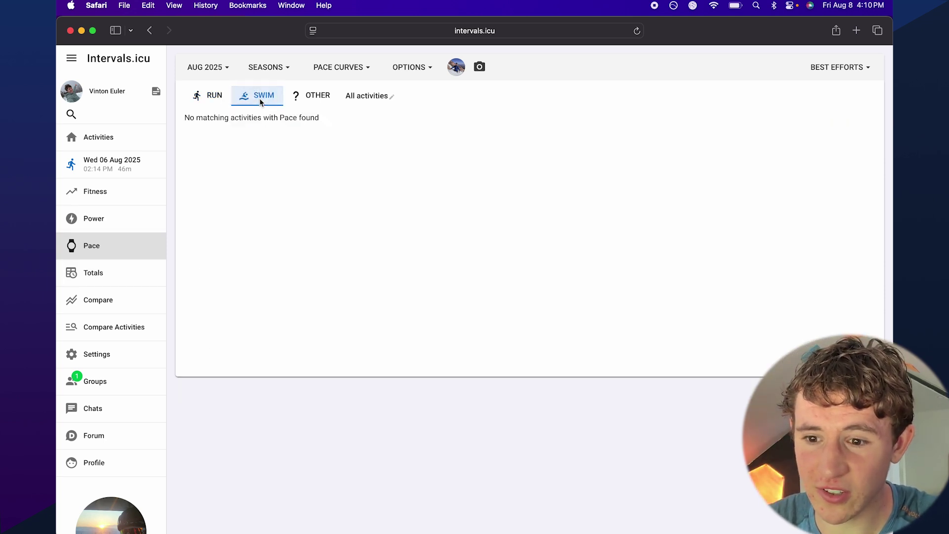
click(314, 103)
click(202, 98)
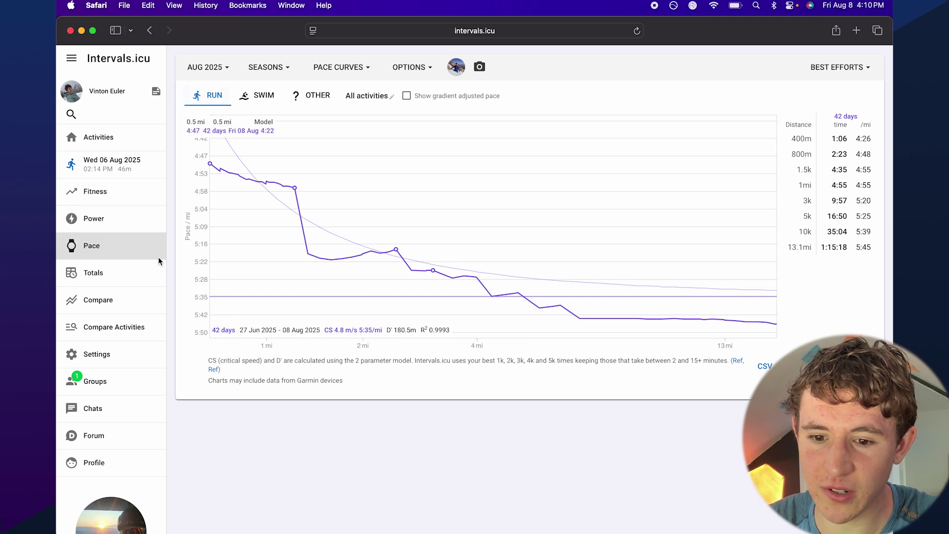
Review the year's training totals and zones, and view the Compare and Compare Activities pages.
click(159, 272)
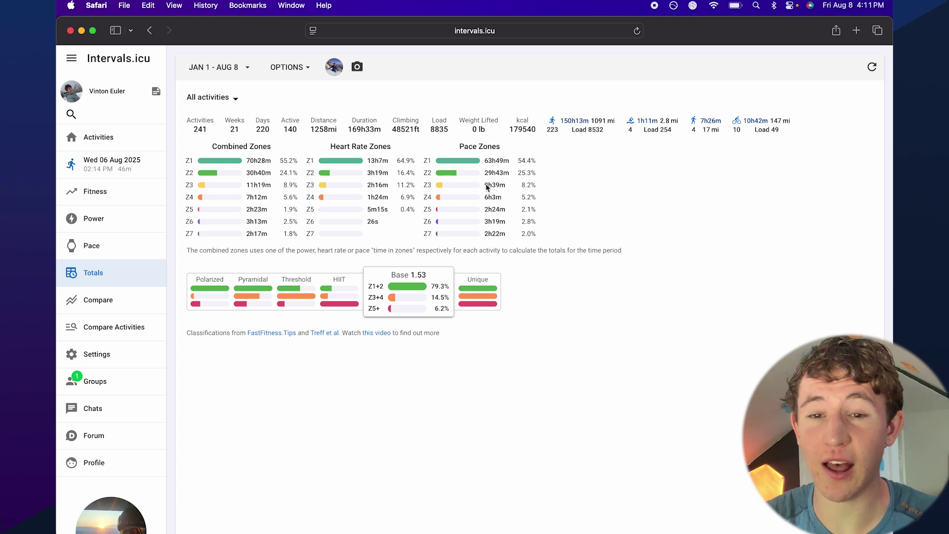
click(145, 302)
click(139, 336)
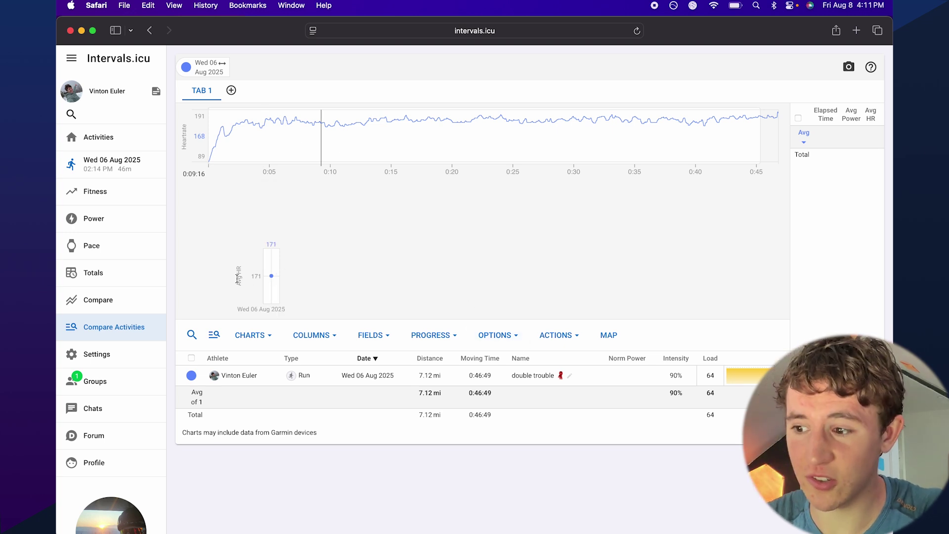
Open the account settings and look through the ride zones, gear and device connections.
click(105, 360)
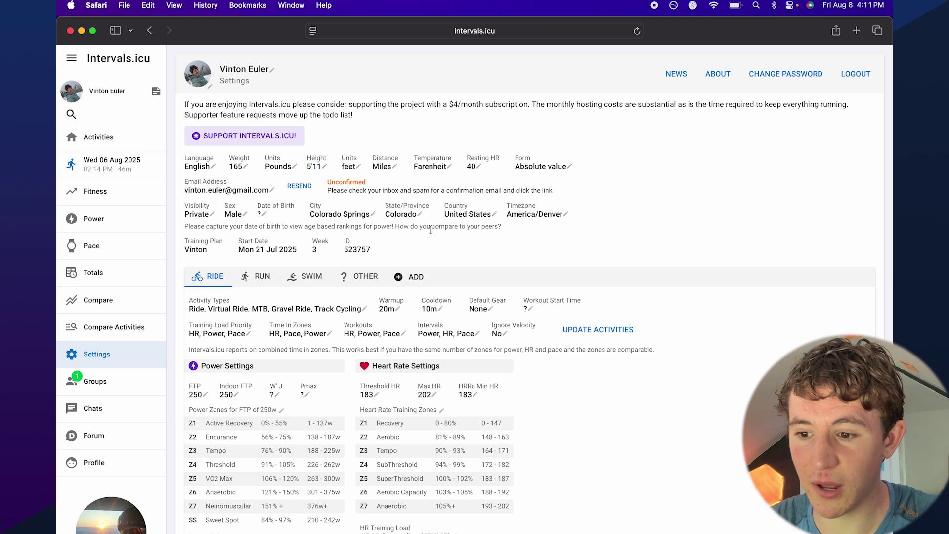
scroll(430, 231, down, 5)
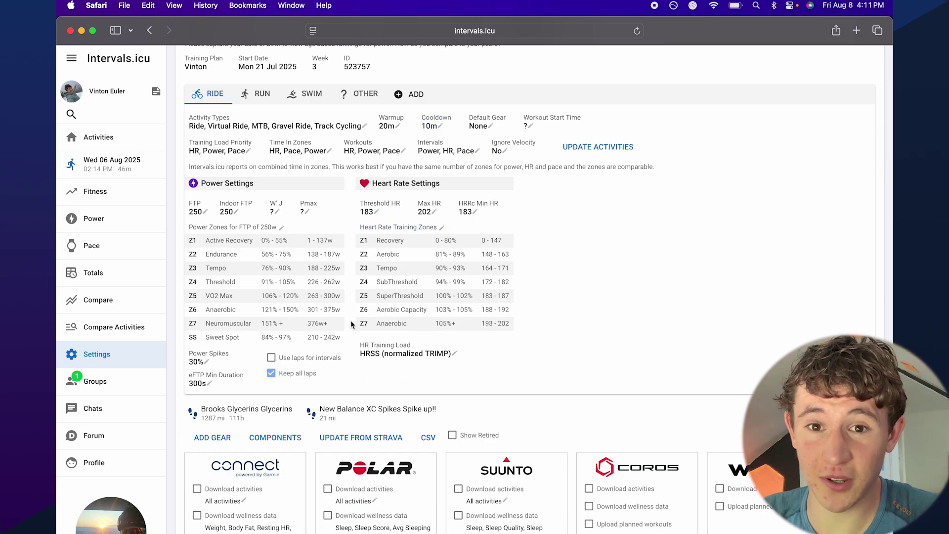
scroll(349, 315, down, 4)
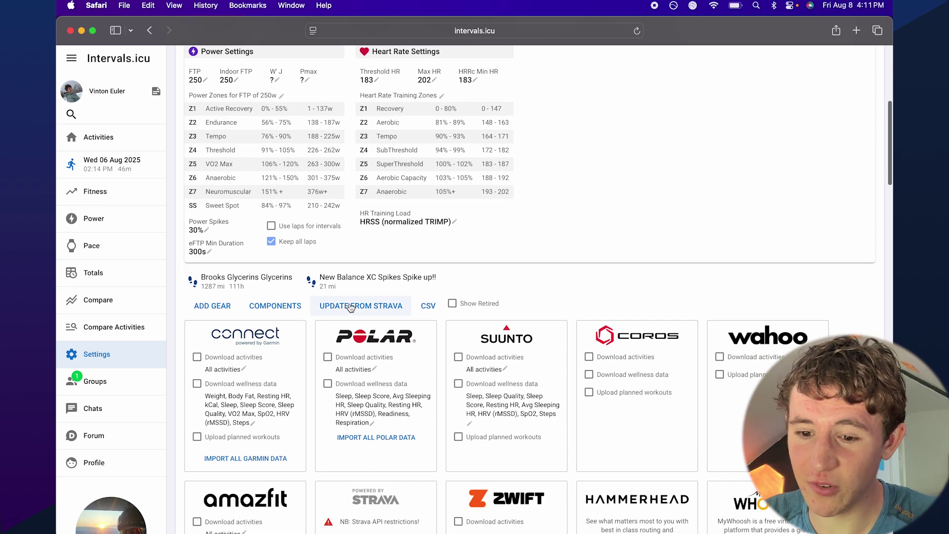
scroll(350, 307, up, 3)
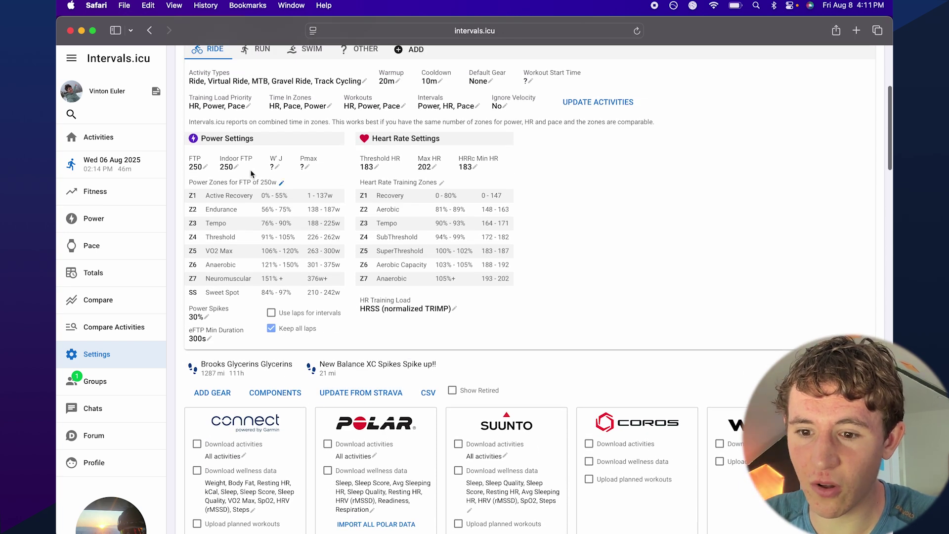
View the ride's FTP and Threshold HR edit options, closing each without changing the value.
click(206, 169)
click(532, 350)
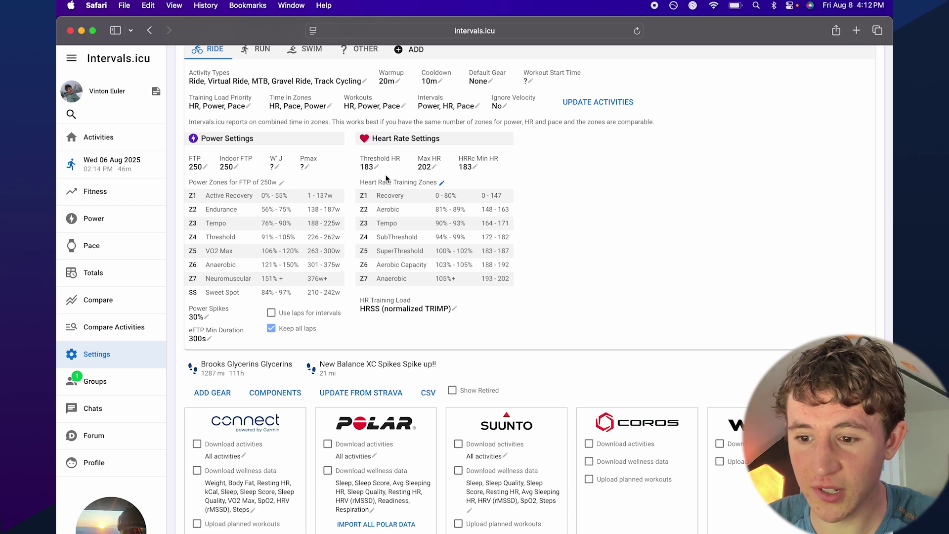
click(368, 167)
click(525, 347)
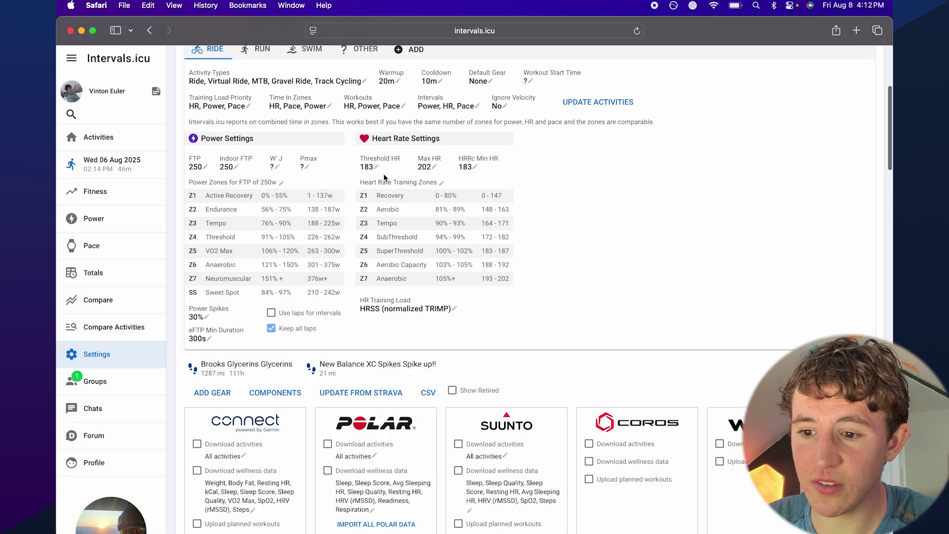
View the edit options for the ride's Threshold HR and Max HR, cancelling each without a change.
click(370, 167)
click(533, 355)
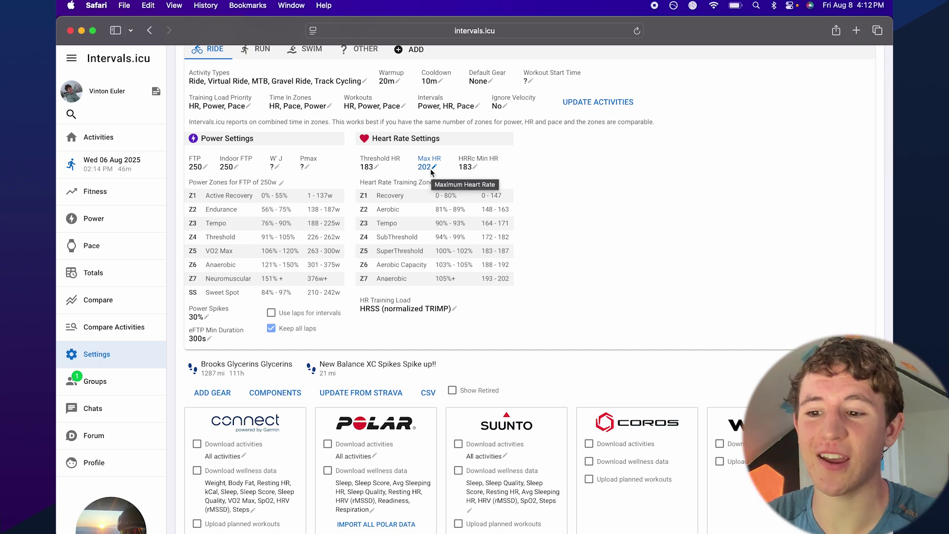
click(431, 171)
click(529, 347)
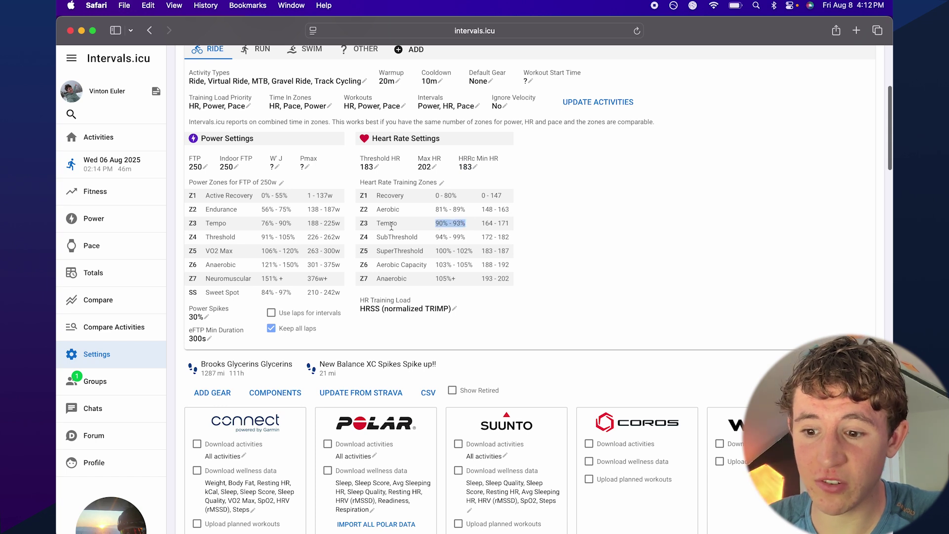
Examine the ride's heart rate training zones, from Z1 Recovery through Z7 Anaerobic, with their percentage and heart rate ranges.
drag(376, 225, 443, 236)
drag(359, 232, 491, 231)
click(491, 231)
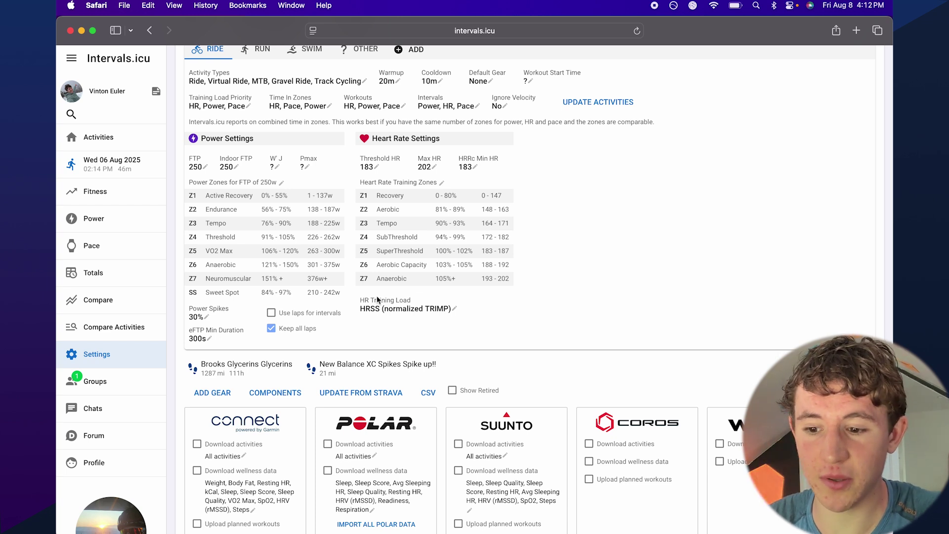
drag(360, 195, 500, 195)
click(500, 195)
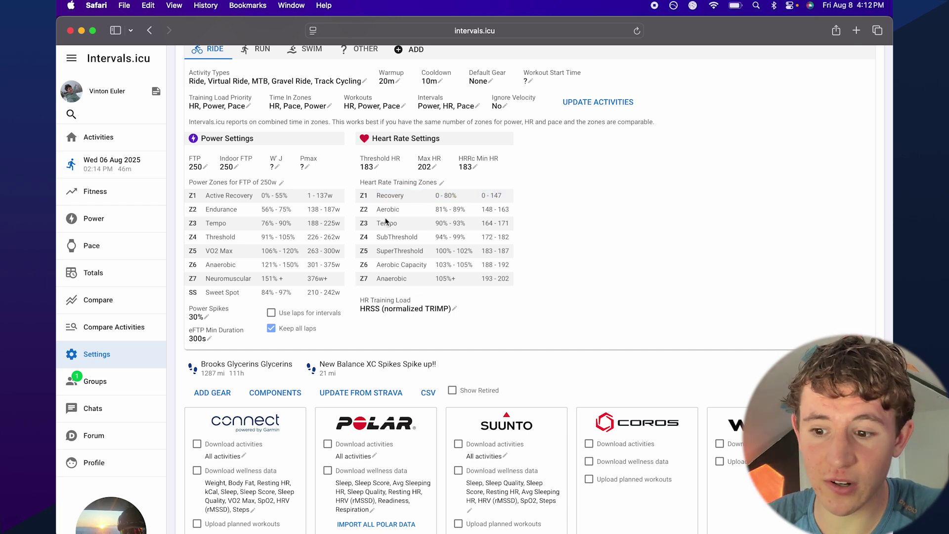
drag(367, 212, 513, 210)
click(516, 211)
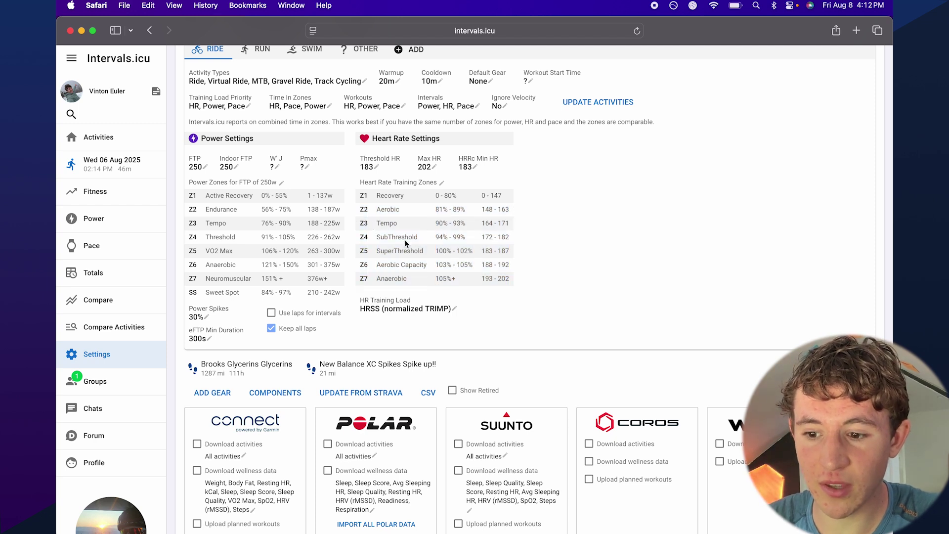
click(384, 286)
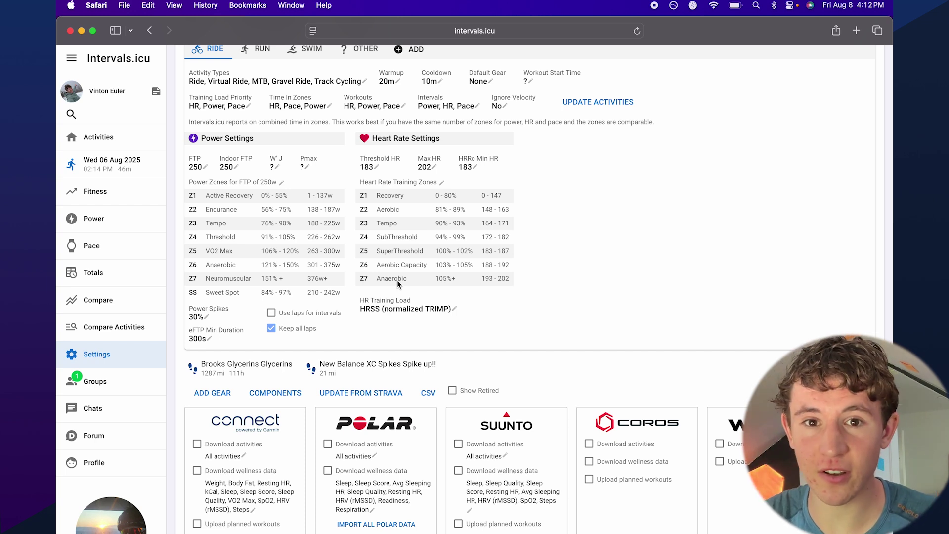
Read the ride's HR Training Load options and their explanation, and cancel without changing the method.
scroll(397, 277, up, 2)
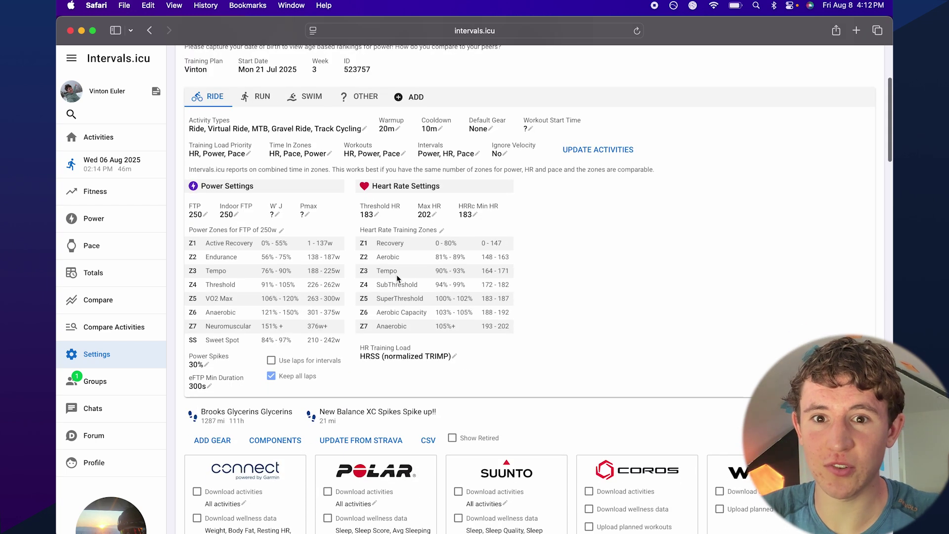
click(447, 357)
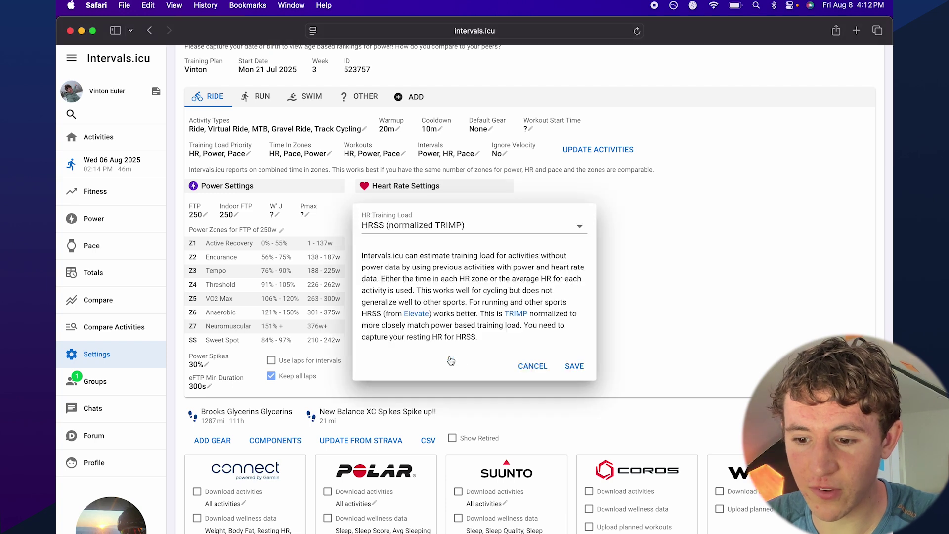
click(541, 371)
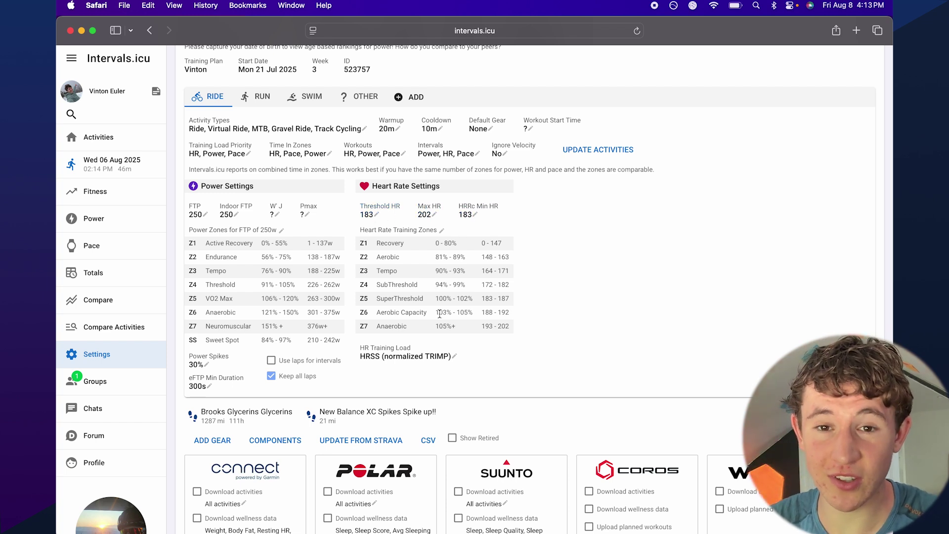
Look through the settings for the profile details, ride zones, gear and the device and app connections such as Garmin, Strava and Zwift.
scroll(439, 314, down, 5)
scroll(439, 313, up, 8)
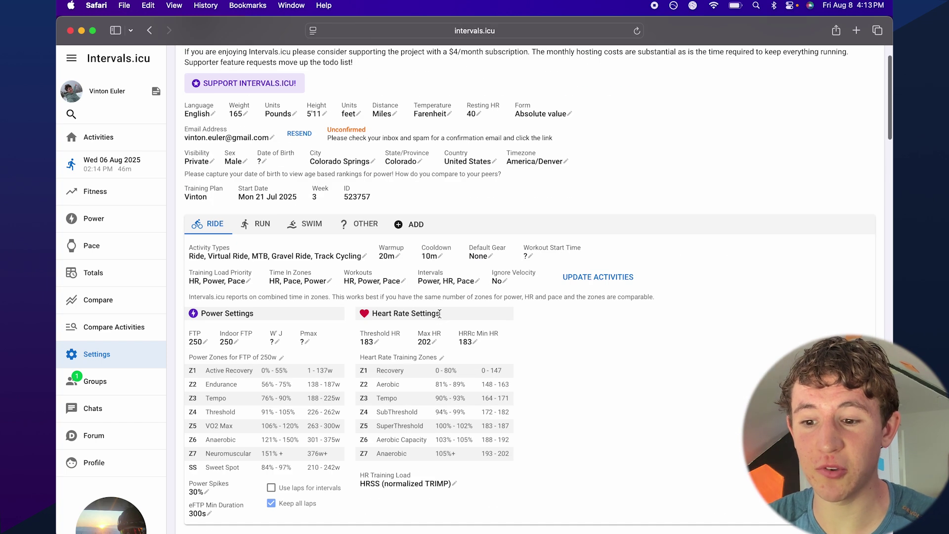
scroll(439, 314, down, 3)
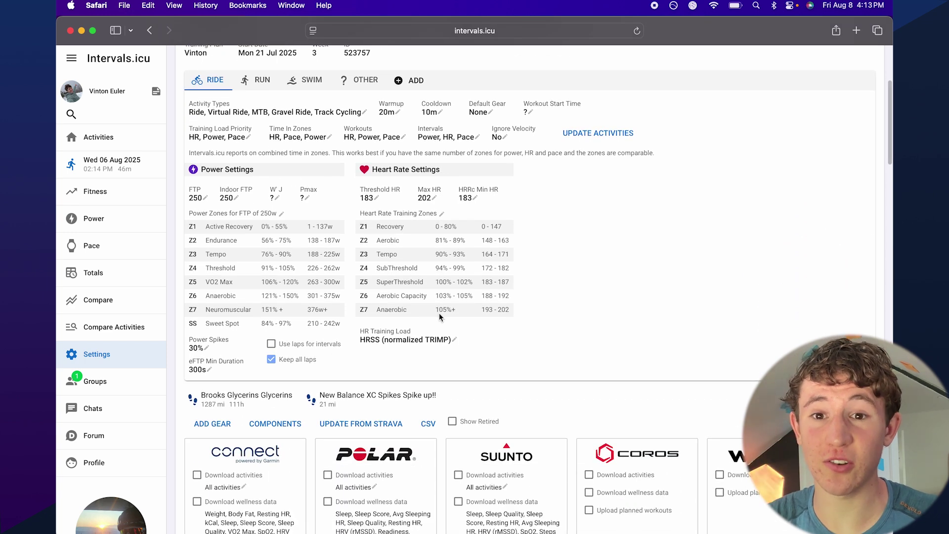
scroll(441, 317, up, 3)
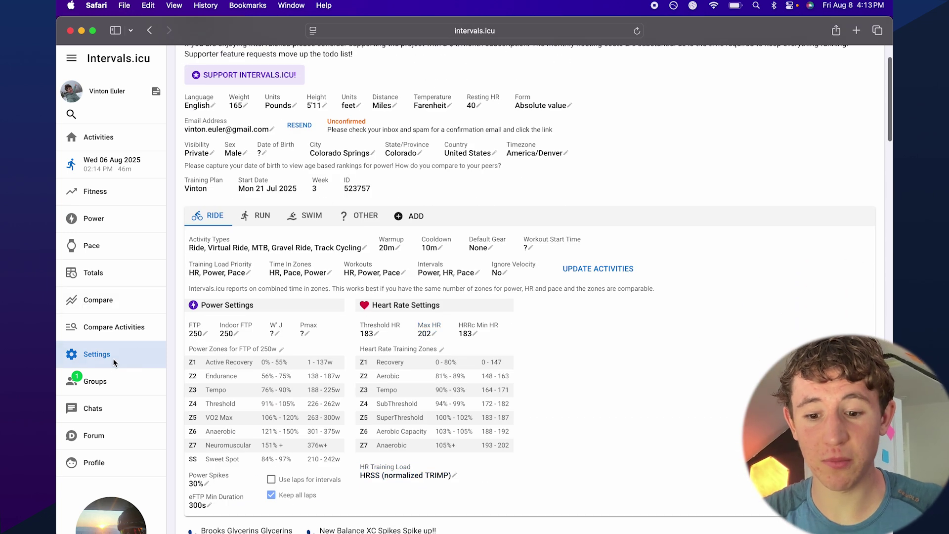
scroll(266, 374, down, 8)
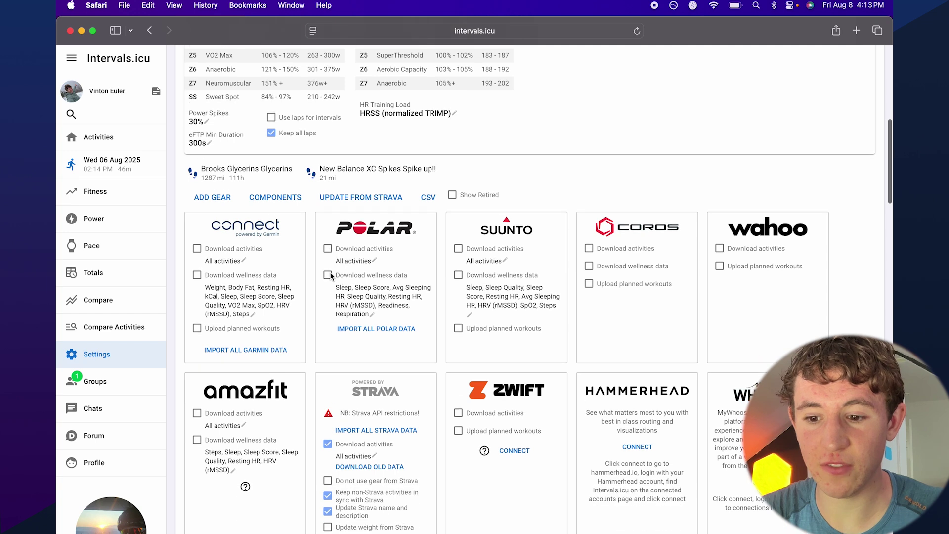
scroll(269, 225, up, 4)
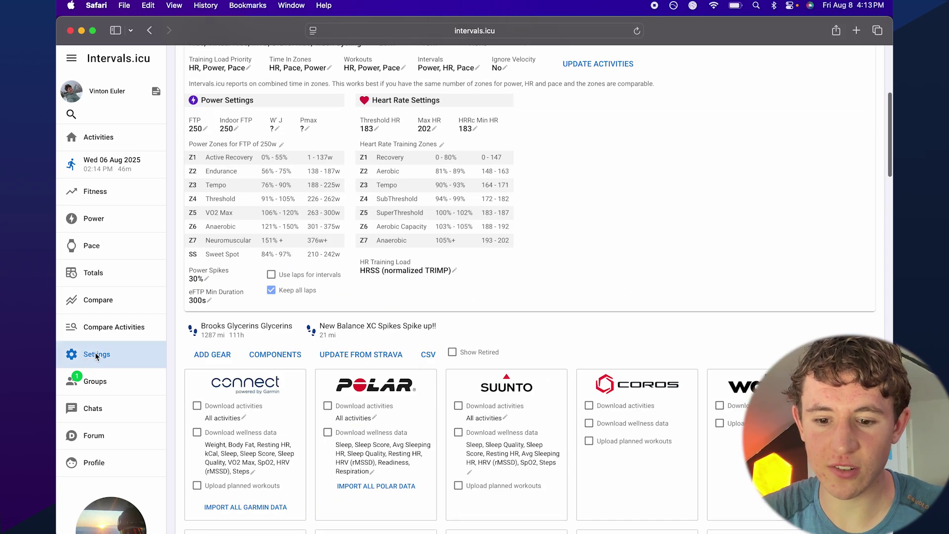
scroll(400, 427, down, 5)
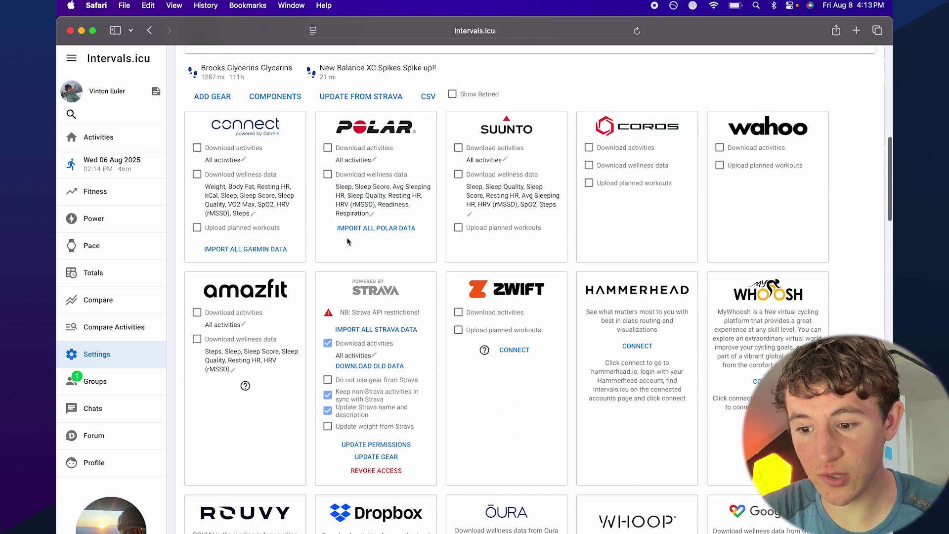
scroll(494, 312, down, 2)
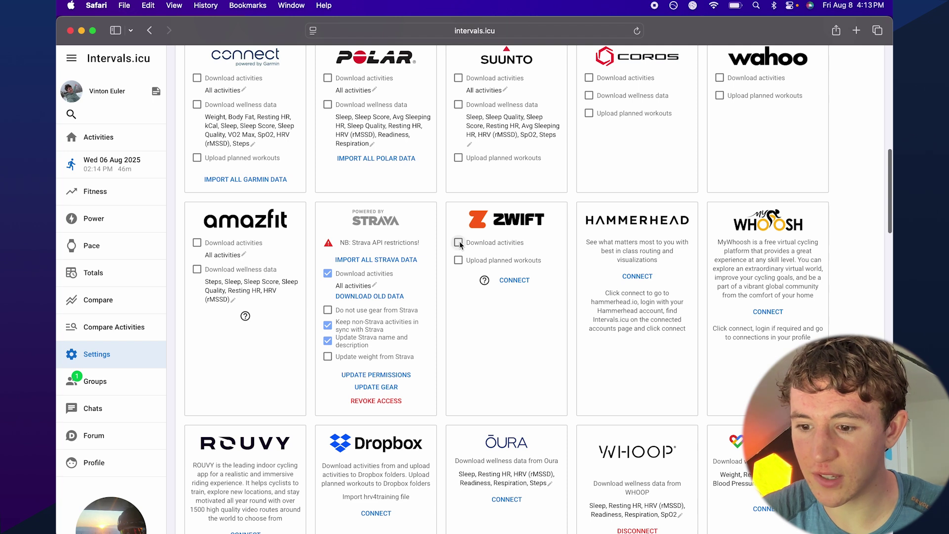
scroll(450, 311, down, 2)
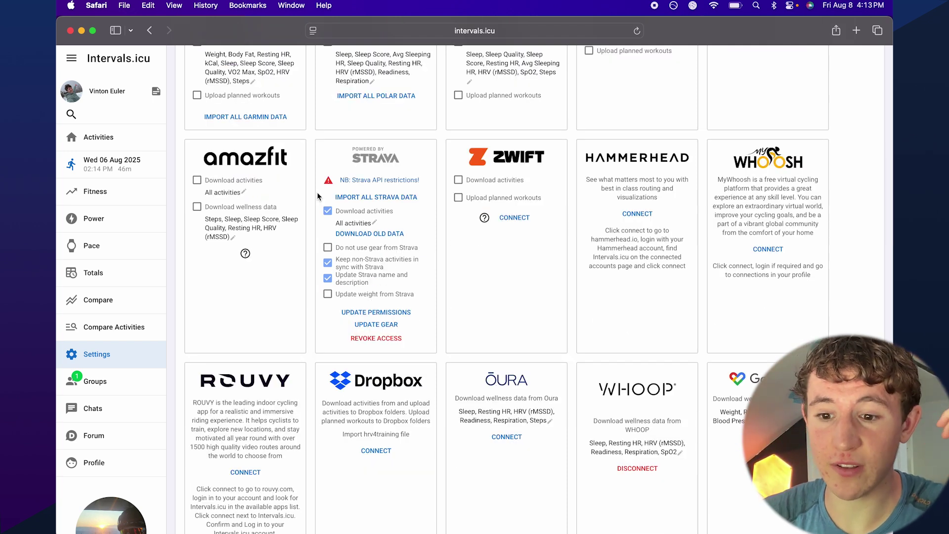
scroll(319, 196, down, 2)
scroll(561, 232, up, 8)
scroll(561, 236, down, 5)
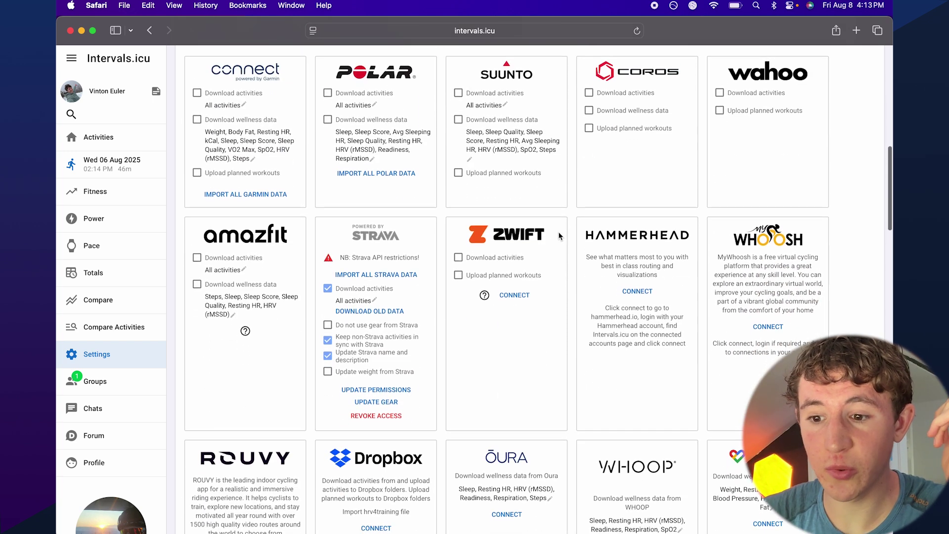
scroll(406, 282, down, 2)
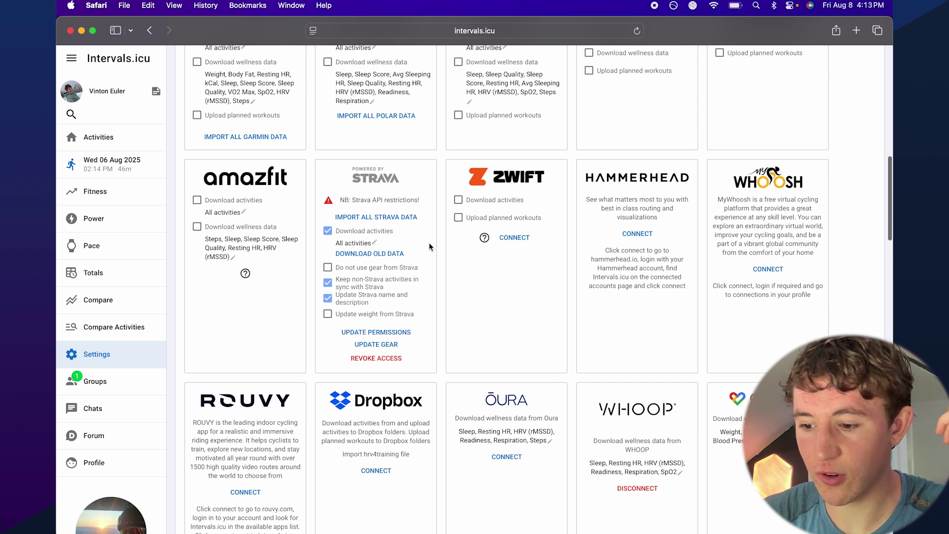
scroll(429, 247, down, 1)
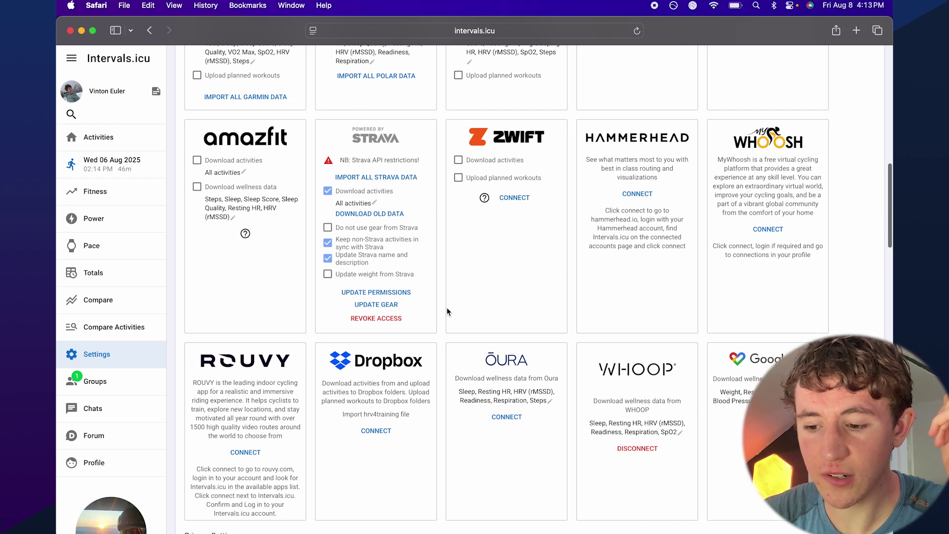
View the login page for connecting a Zwift account and return to the settings without logging in.
click(513, 198)
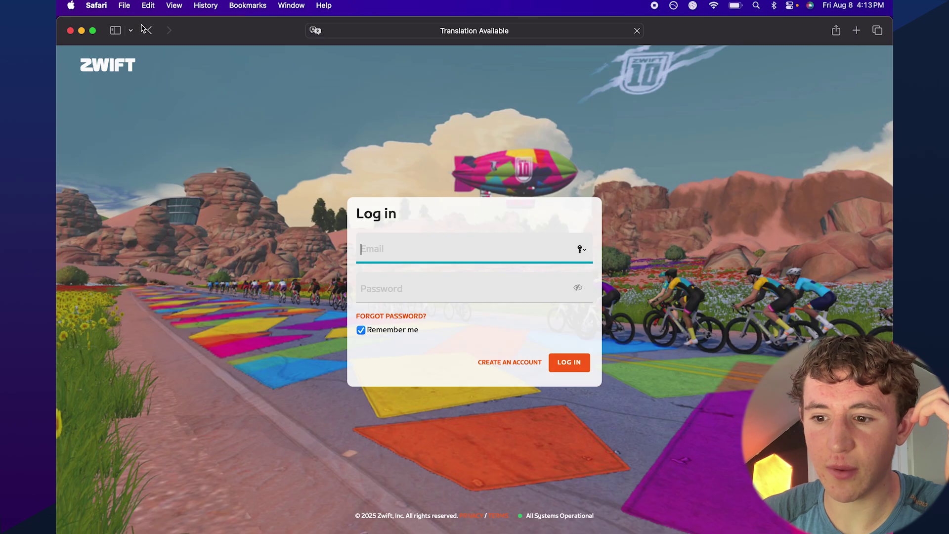
click(145, 30)
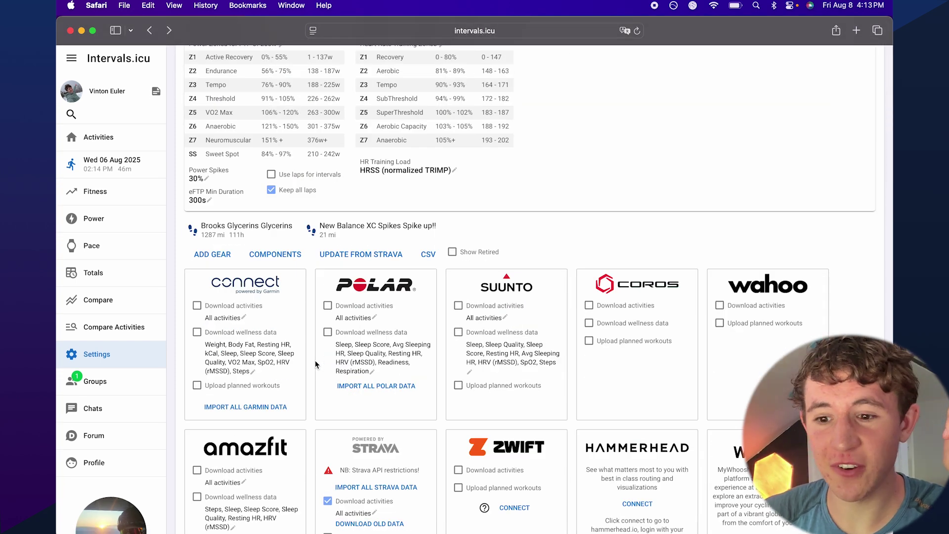
scroll(316, 364, up, 1)
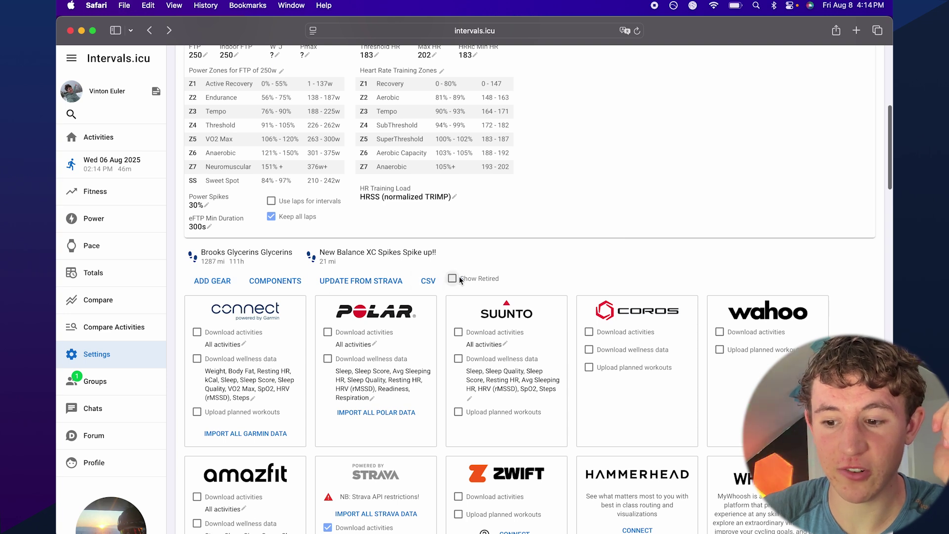
Open the Groups page, enter the joined group with the smiley picture, and view and close its group settings.
scroll(292, 303, up, 10)
click(138, 387)
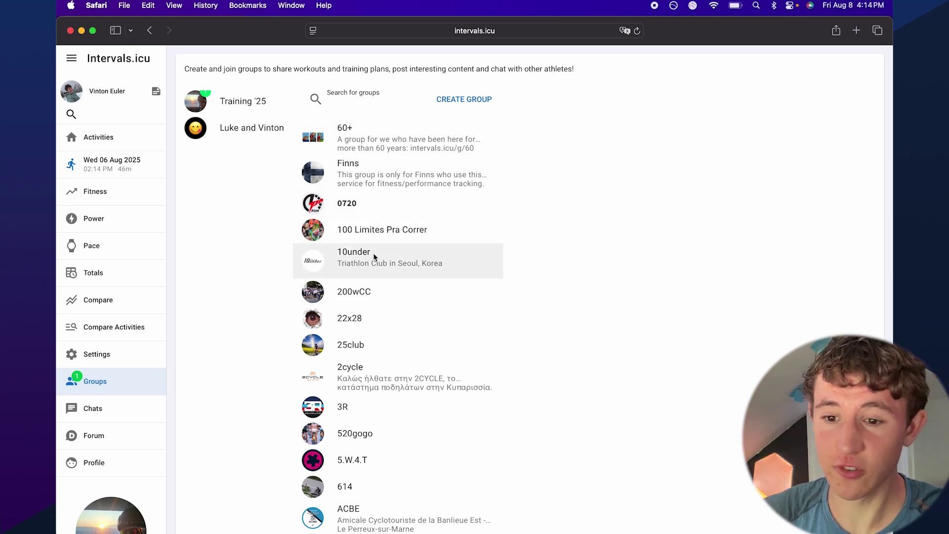
click(259, 140)
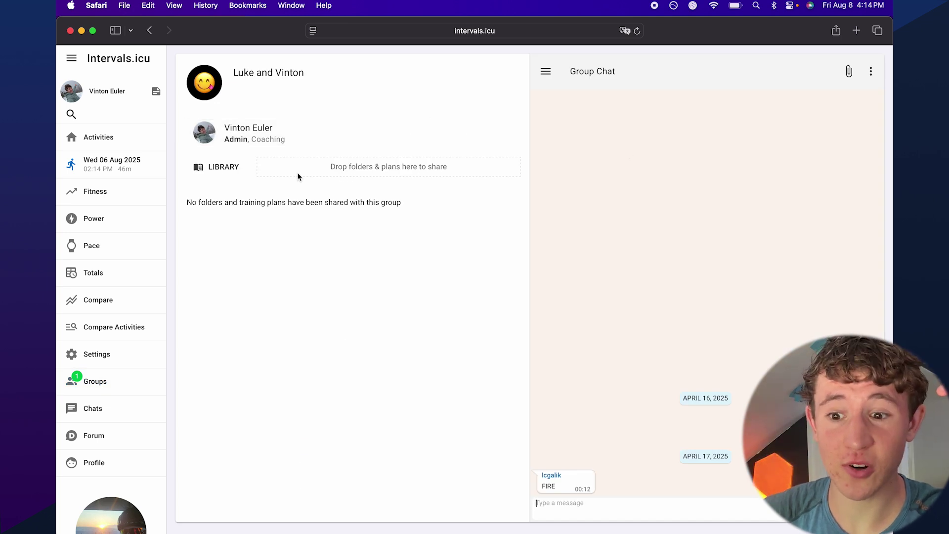
click(263, 74)
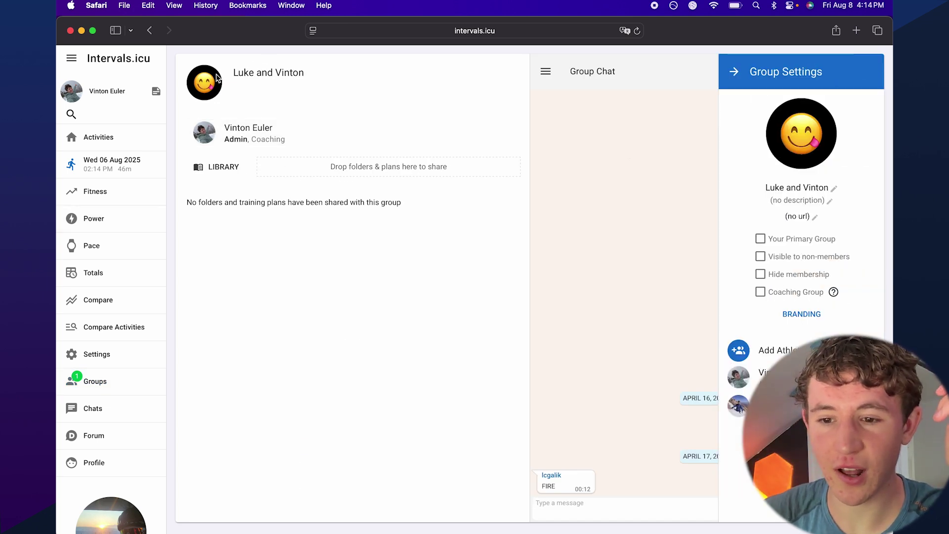
click(735, 73)
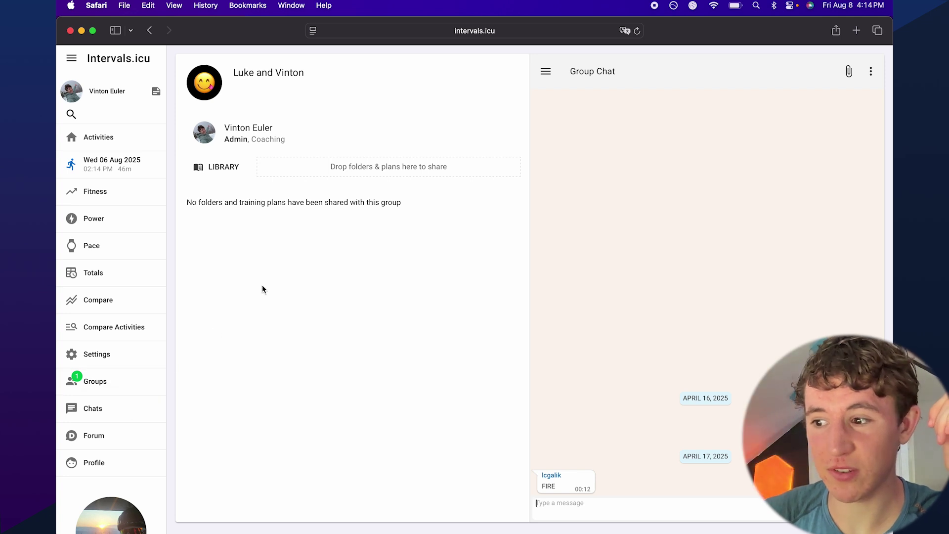
Reopen the smiley-picture group's settings from the groups list and view the other member's role options, cancelling without a change.
click(130, 383)
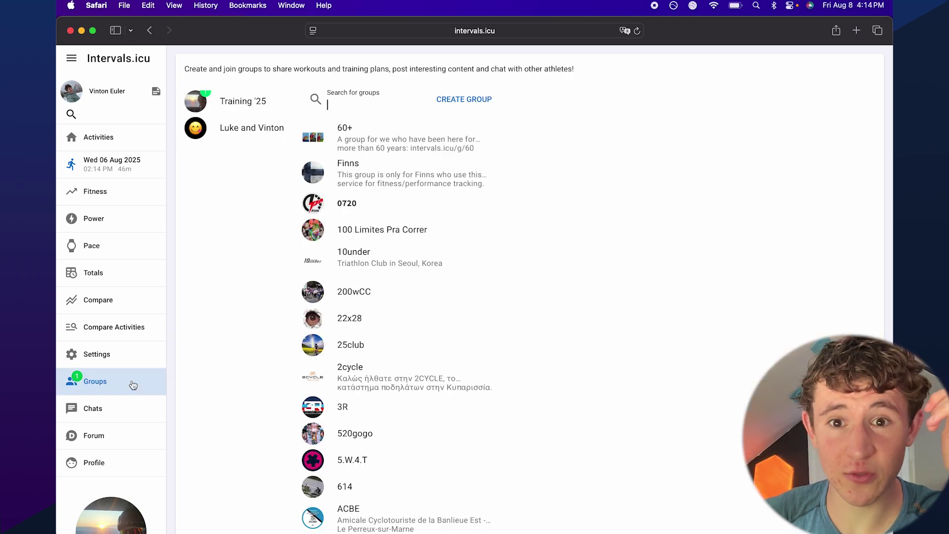
click(248, 128)
click(217, 91)
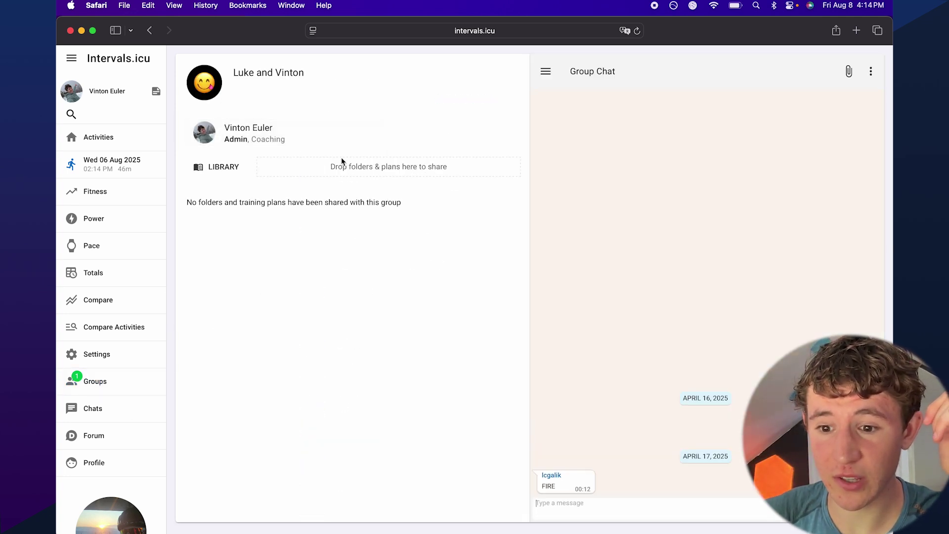
click(738, 405)
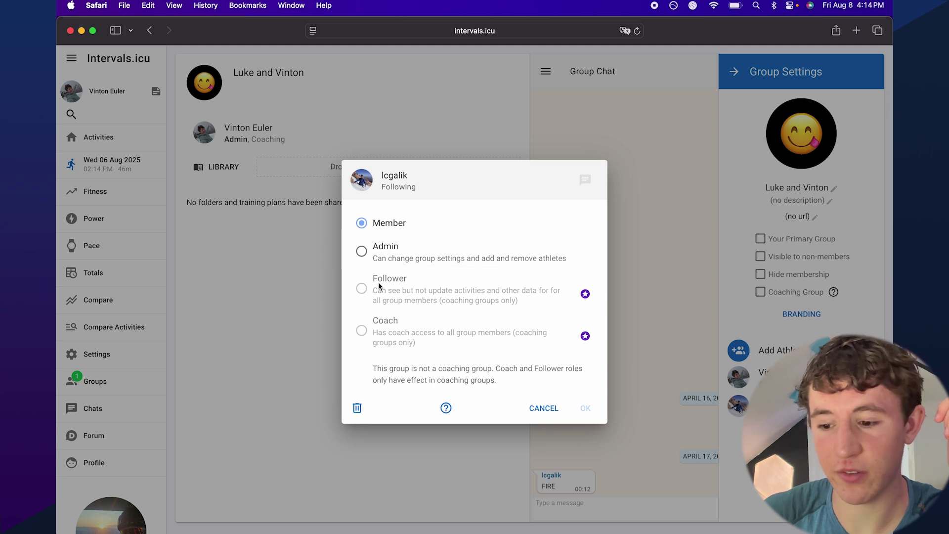
click(543, 410)
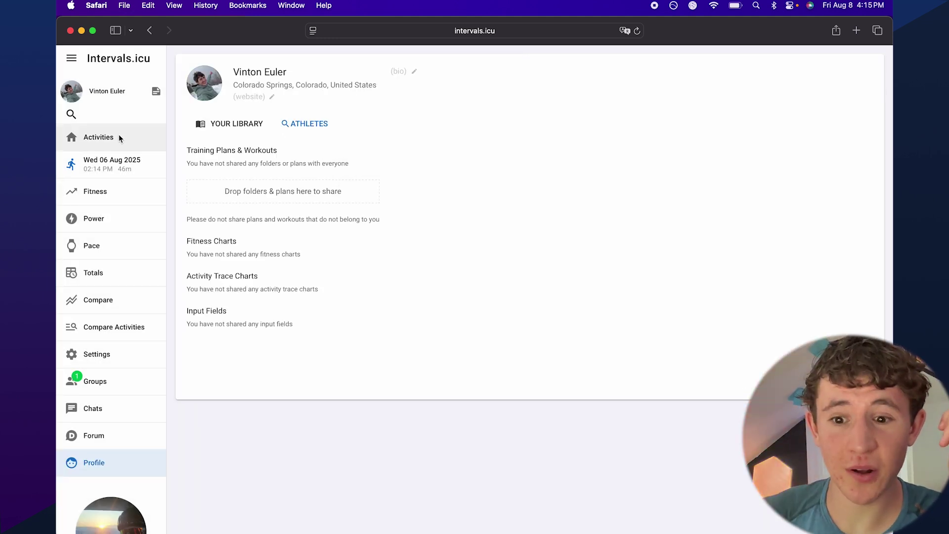
Return to Activities, view the activities as a list, and switch back to the calendar to look over the planned weeks.
click(119, 138)
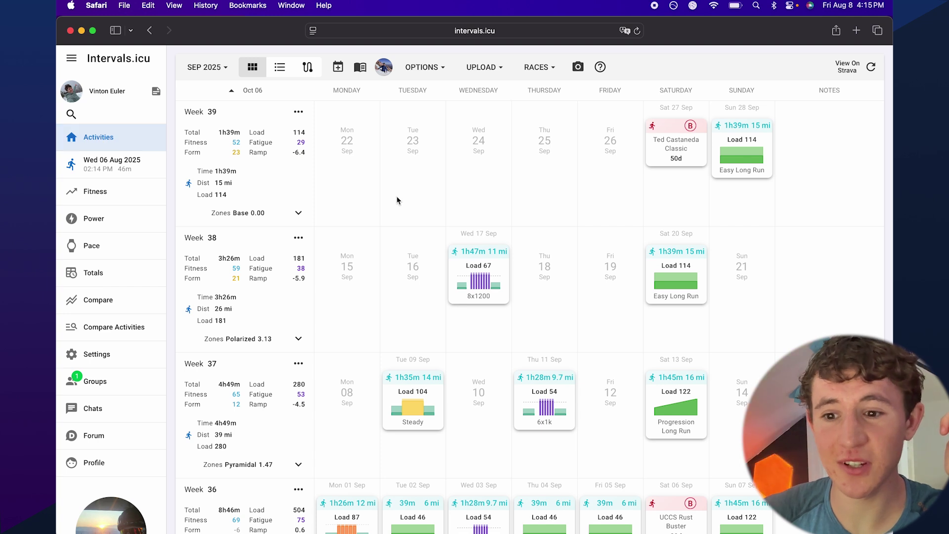
click(279, 67)
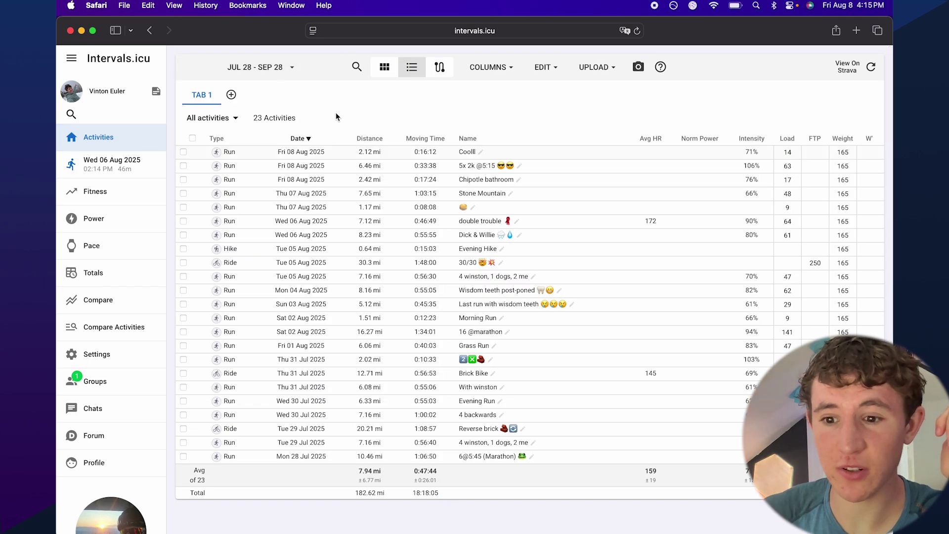
click(384, 71)
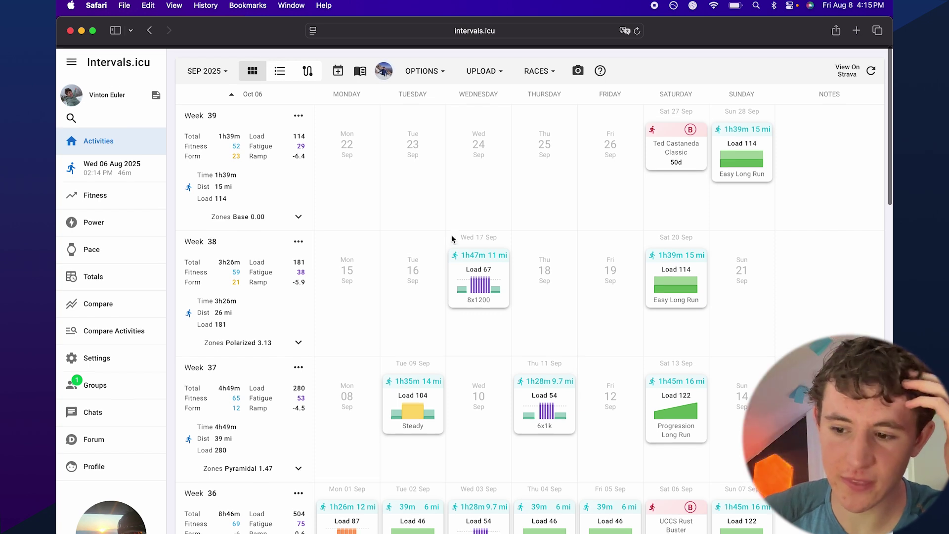
scroll(452, 236, down, 10)
scroll(452, 235, up, 10)
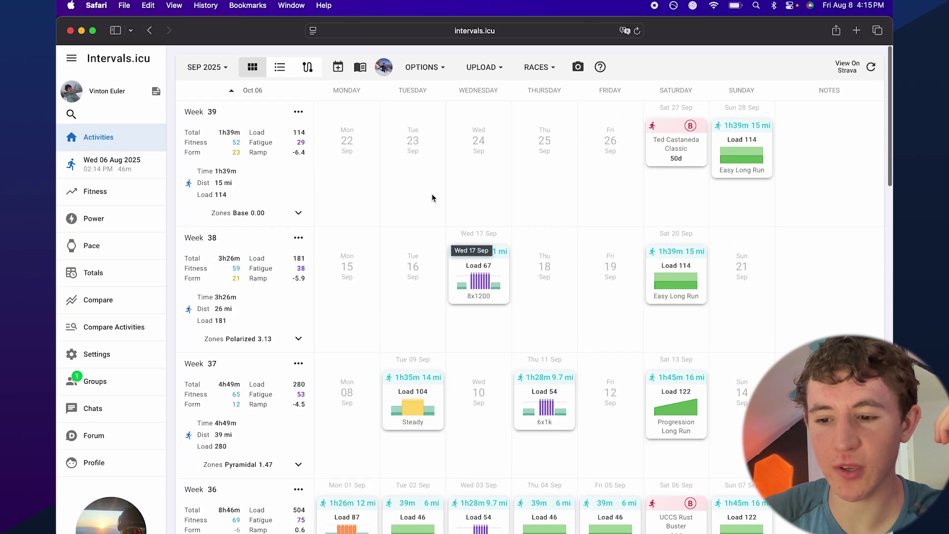
Extend the calendar to the week of 17 November 2025 and start an A Race entry on 20 November.
click(252, 91)
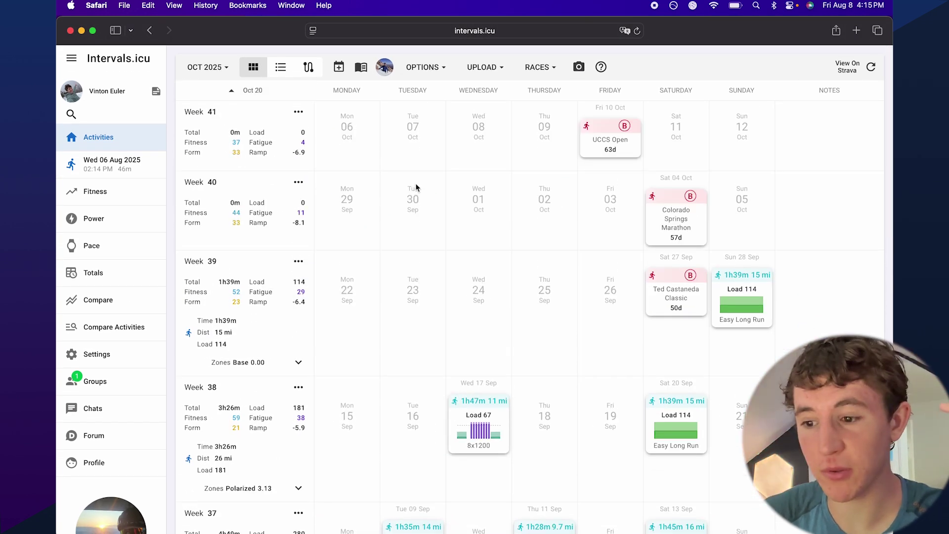
click(252, 90)
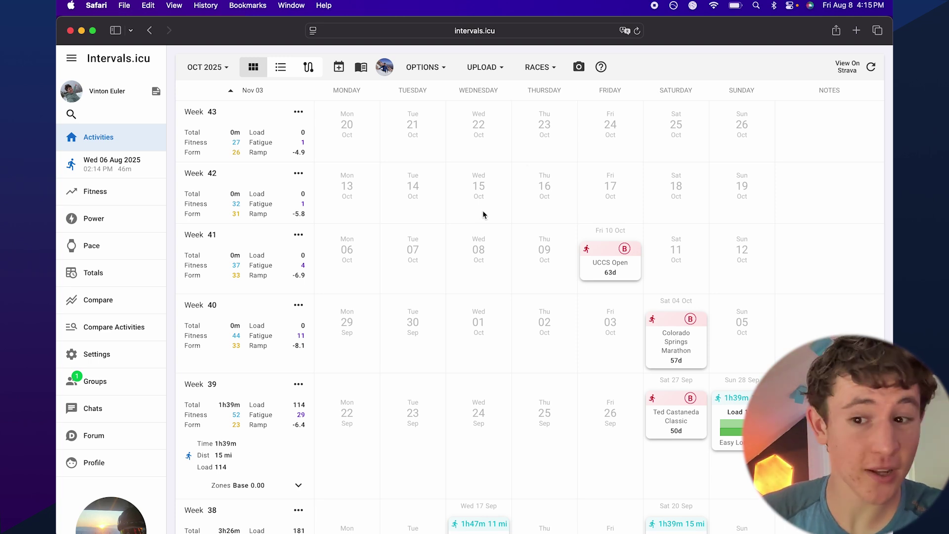
click(299, 97)
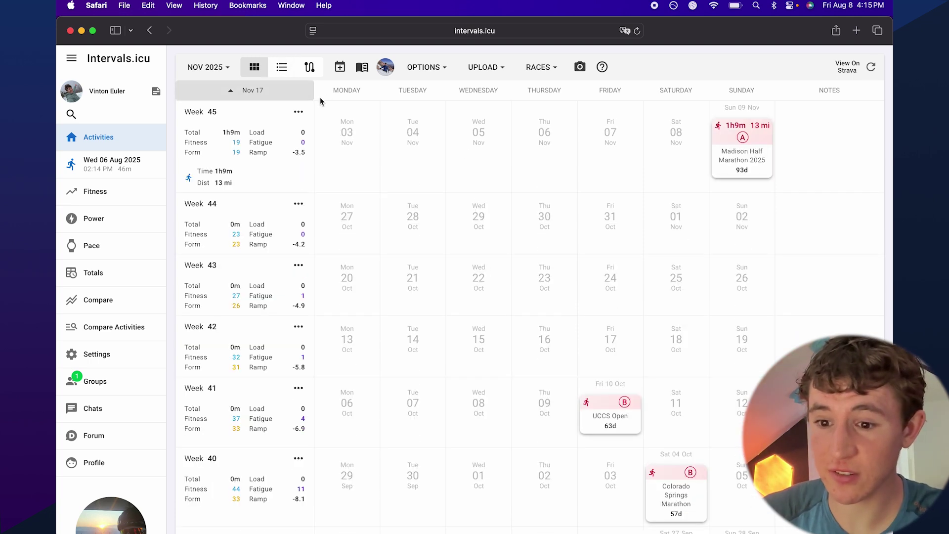
click(272, 96)
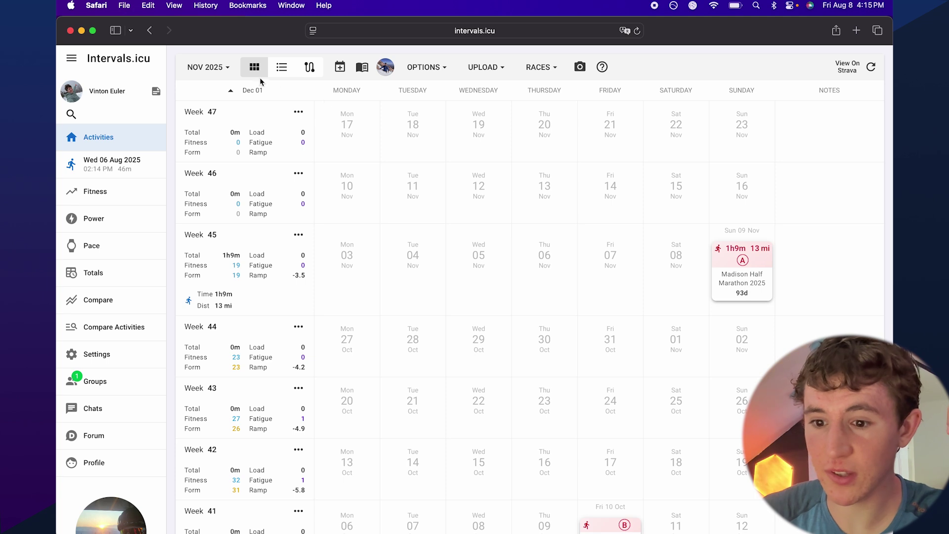
click(544, 129)
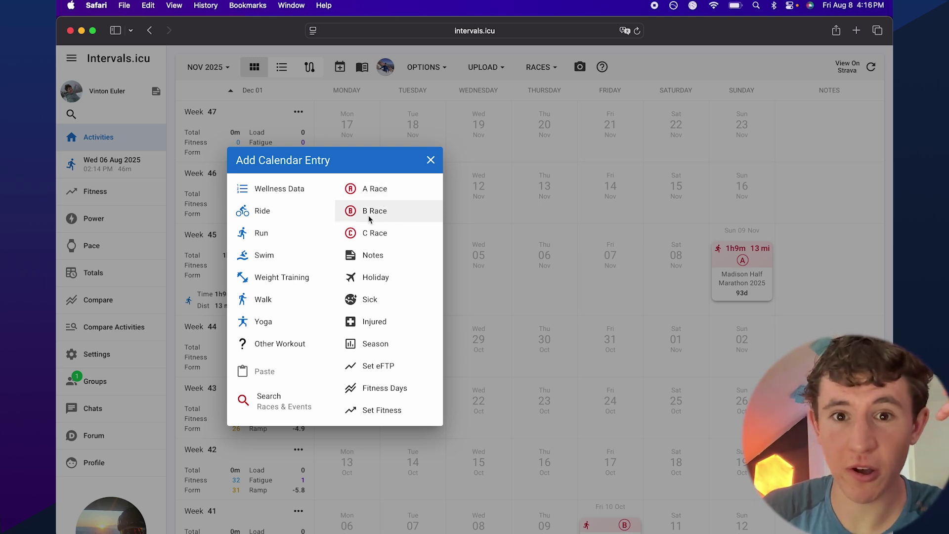
click(368, 190)
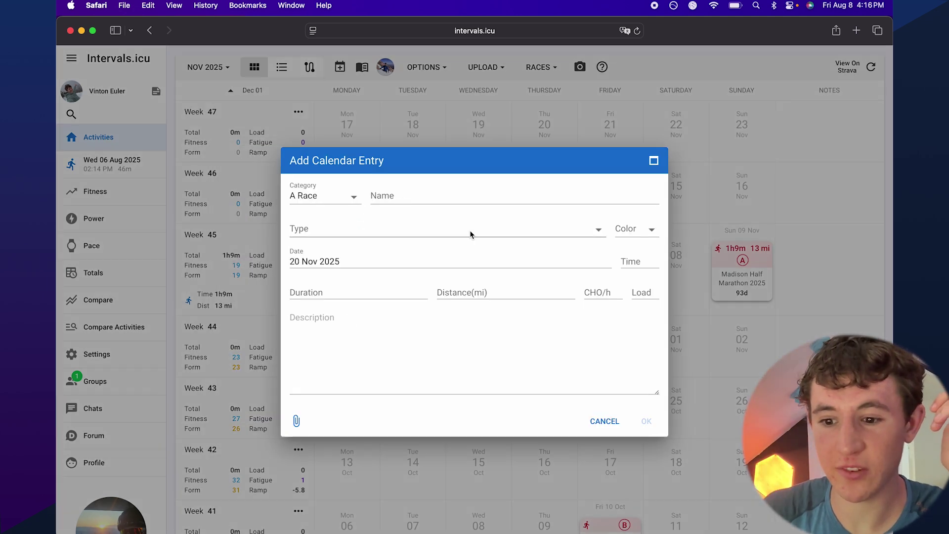
Name the race entry Boston and set its type to Run.
click(415, 202)
text(boston)
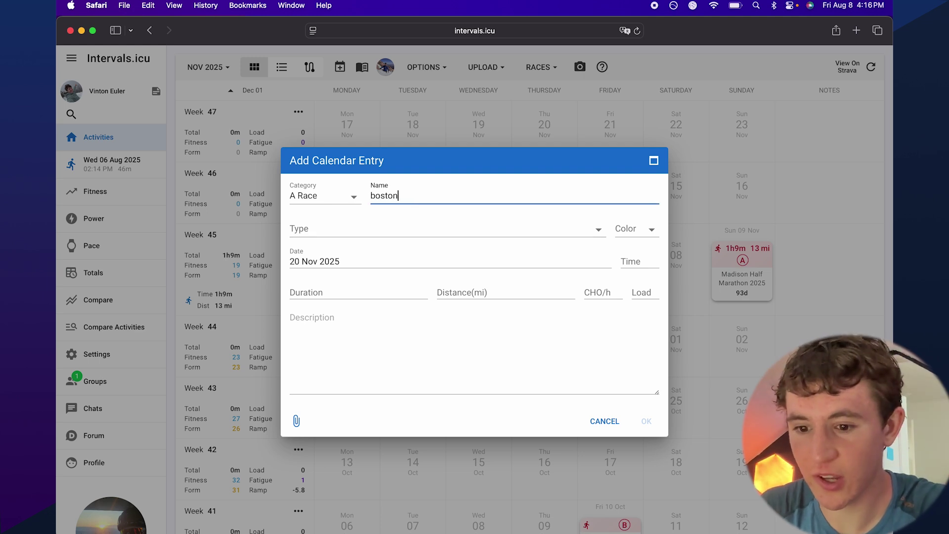
click(360, 228)
scroll(345, 296, down, 5)
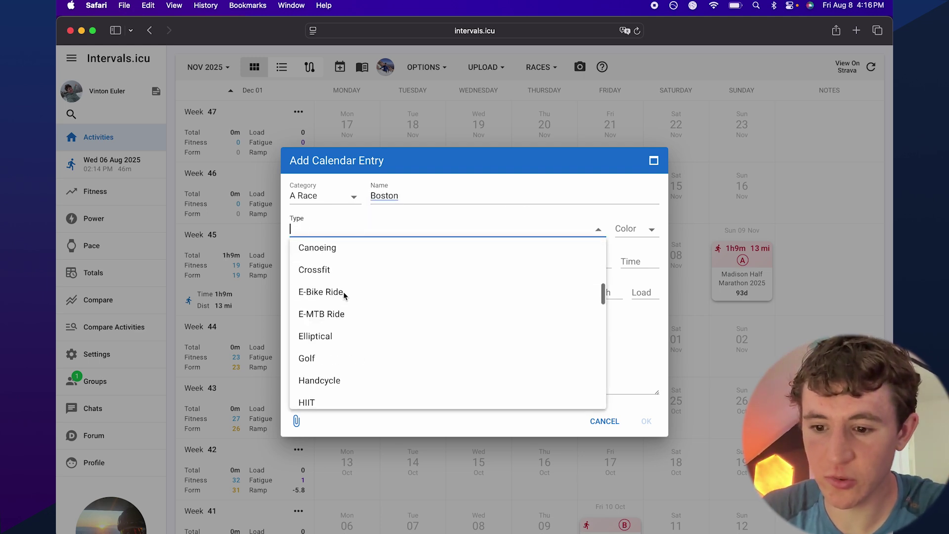
scroll(344, 295, down, 3)
scroll(357, 269, up, 10)
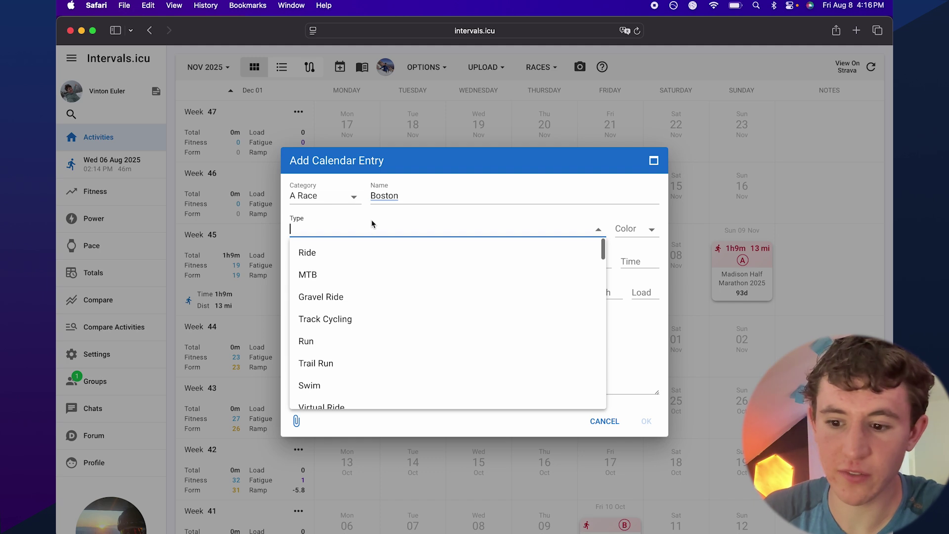
text(Run)
click(356, 254)
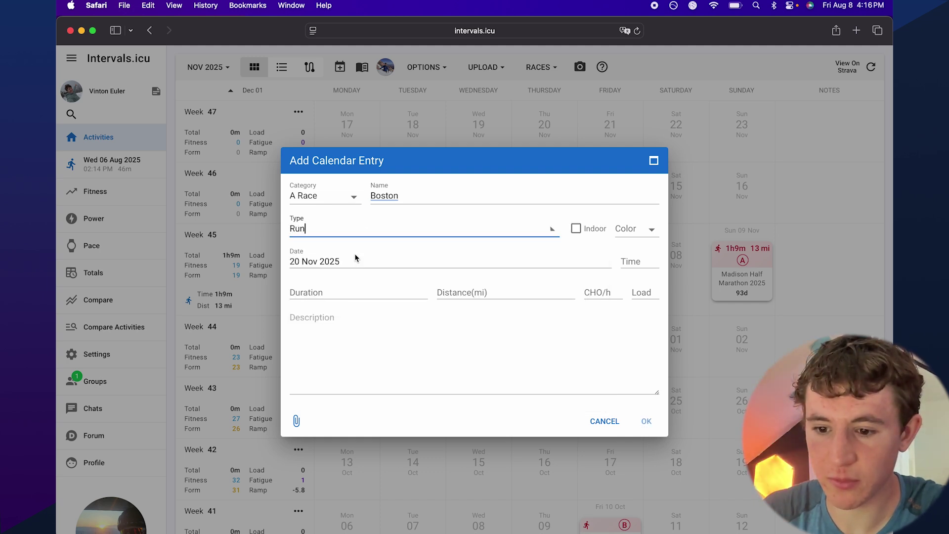
Set the Boston race distance to 26.2 miles, leave its duration empty, and save the calendar entry.
click(395, 292)
click(359, 339)
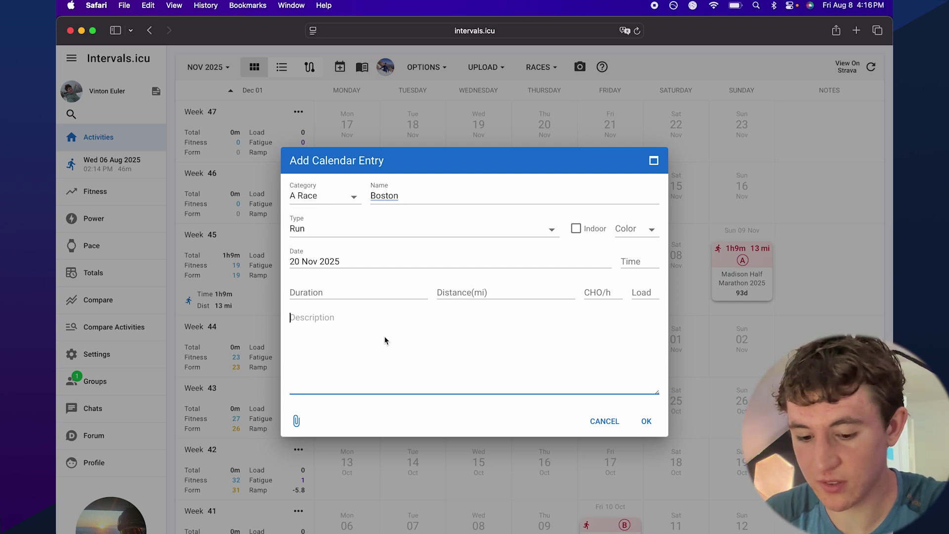
click(456, 296)
text(26.2)
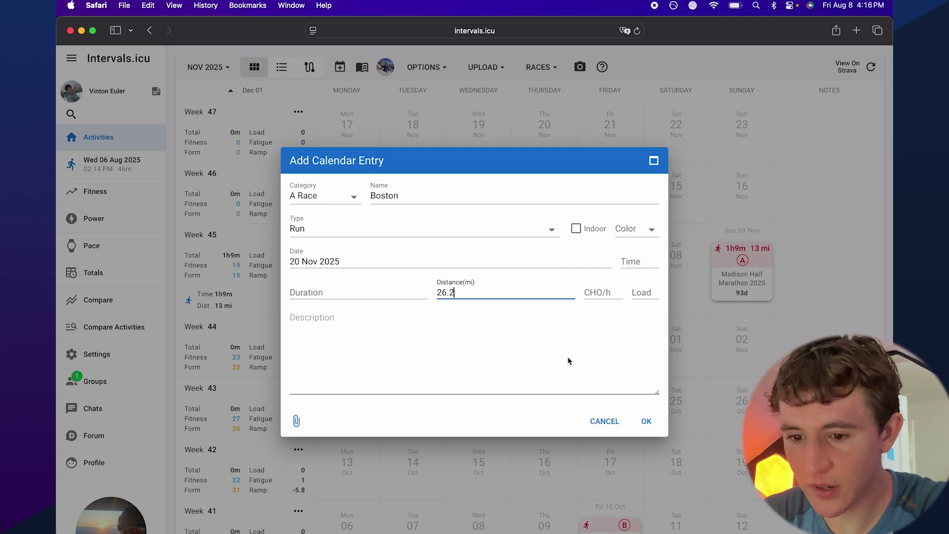
click(363, 292)
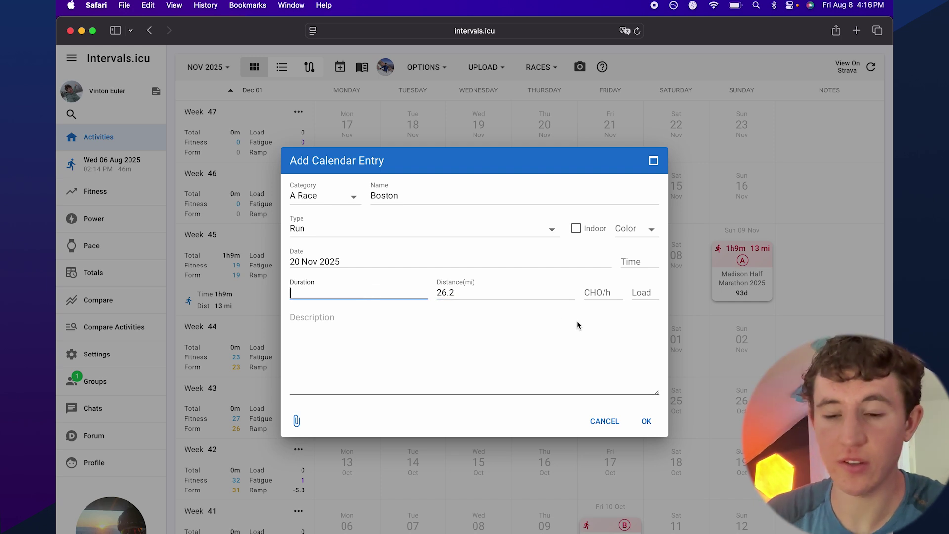
click(651, 424)
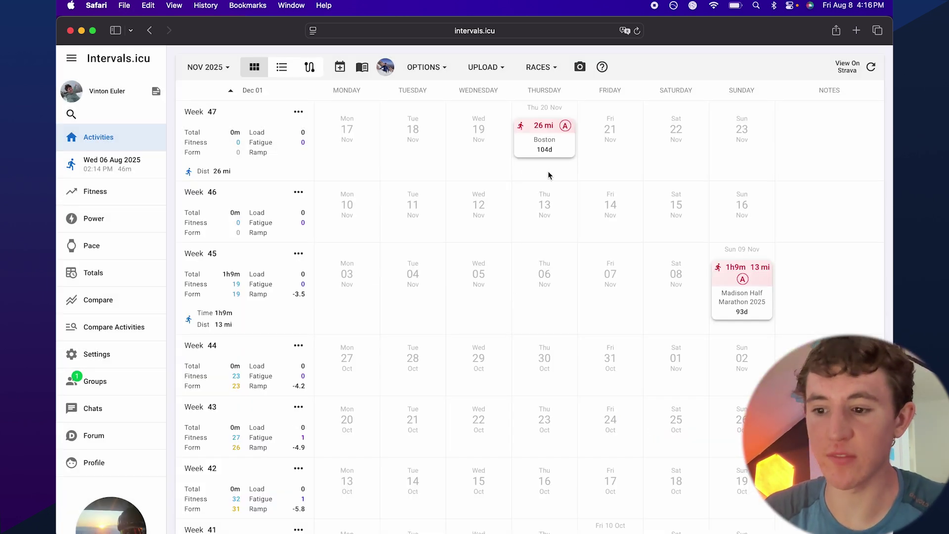
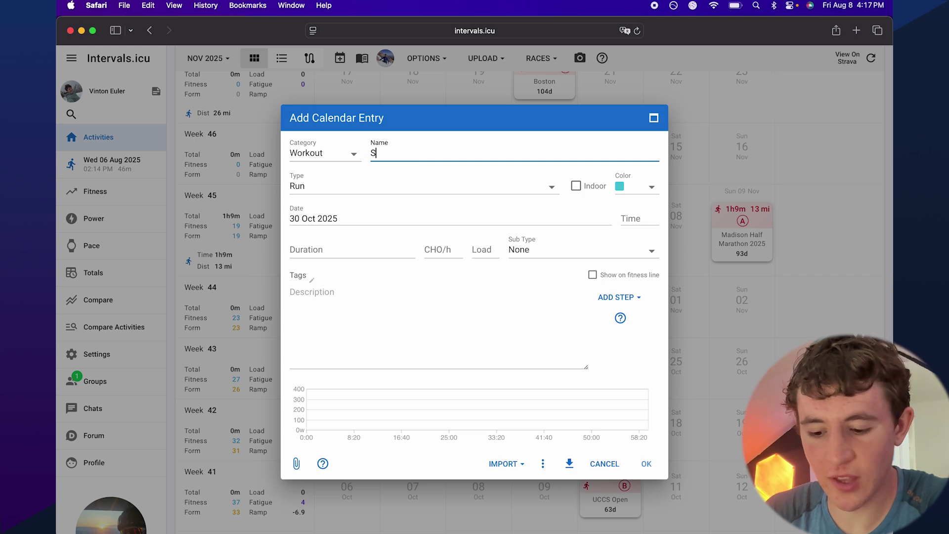
Name the 30 October 2025 run workout Steady and write "- 3 miles z2 pace" as its first description step.
click(324, 294)
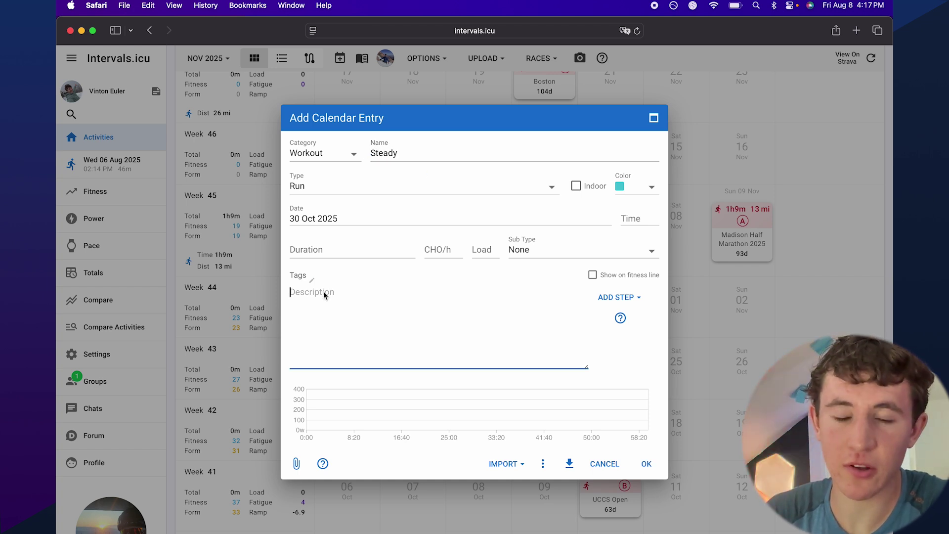
key(shift+Tab)
click(329, 320)
click(339, 251)
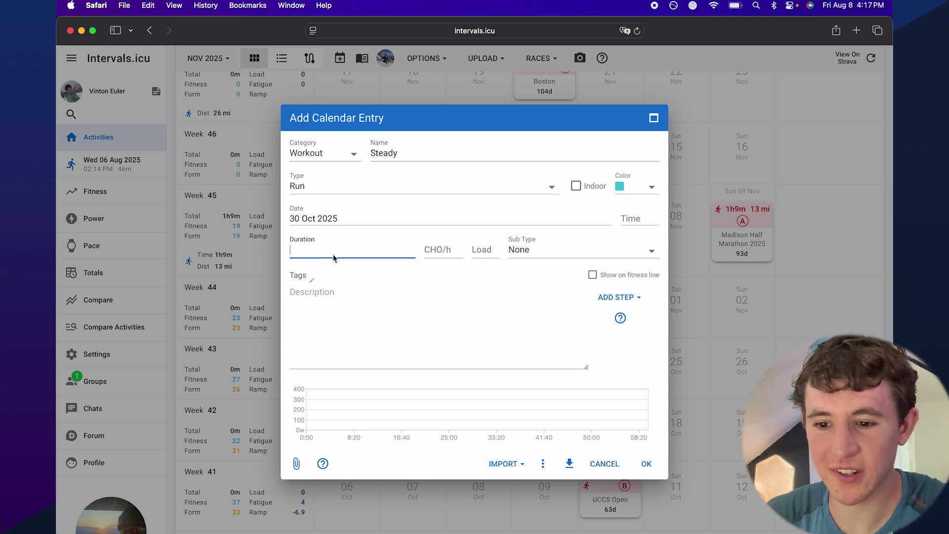
click(327, 307)
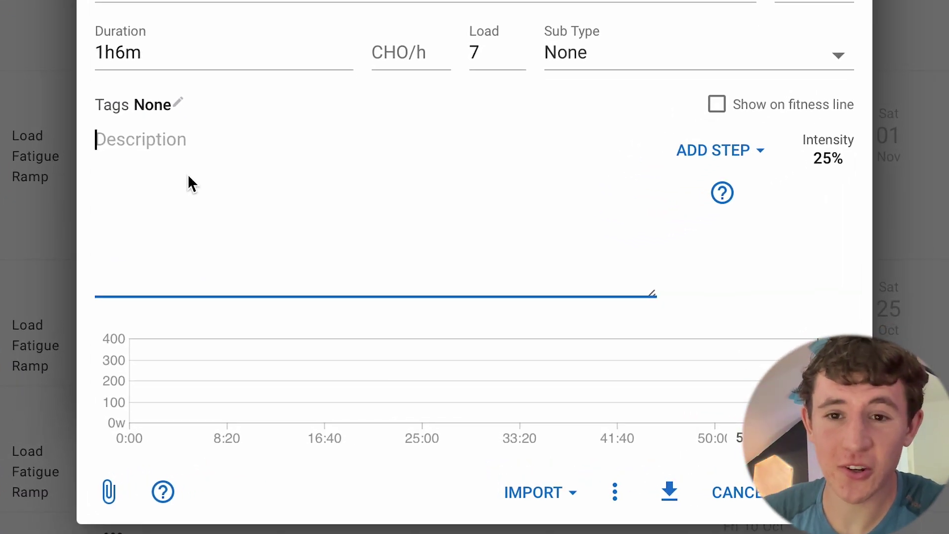
text(- )
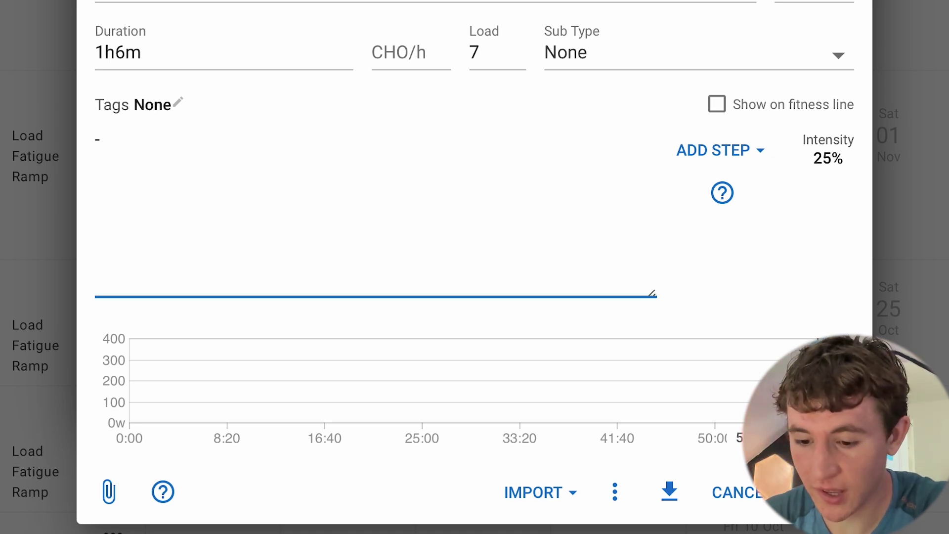
text(3 miles )
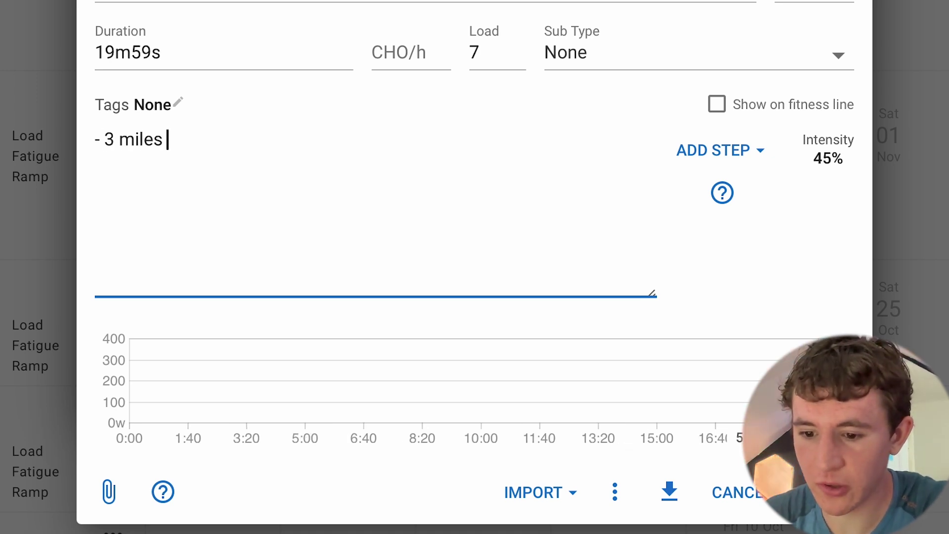
text(z)
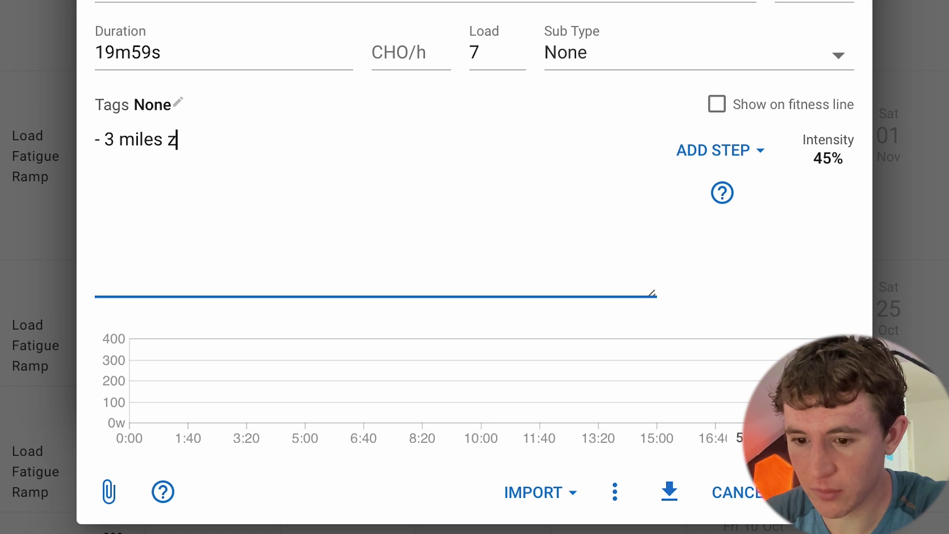
text(2 pace)
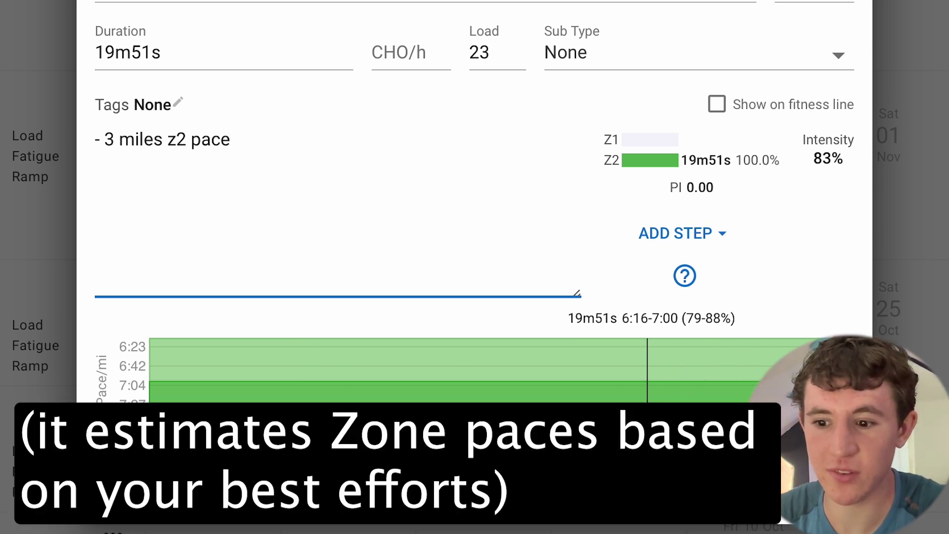
Add "- 7 miles z4 pace" as the second step in the workout description.
key(Return)
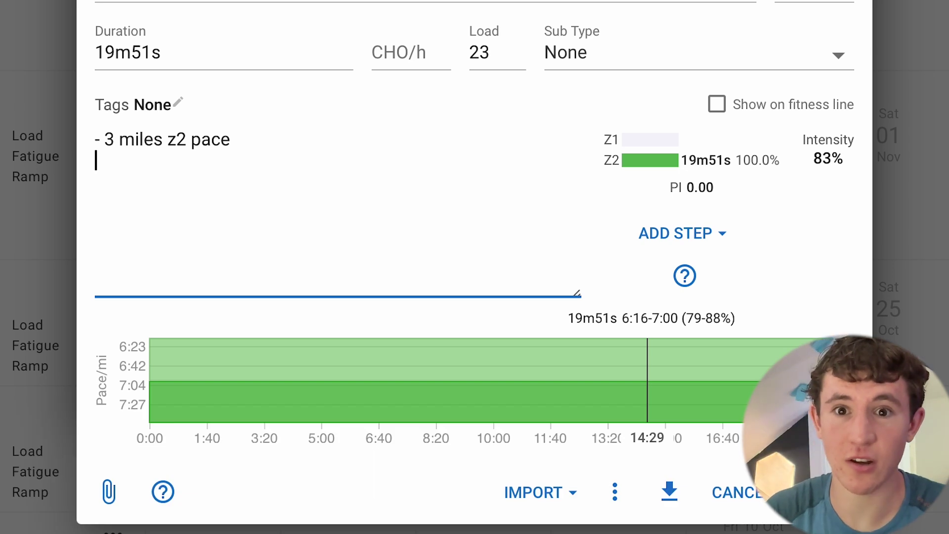
text(-)
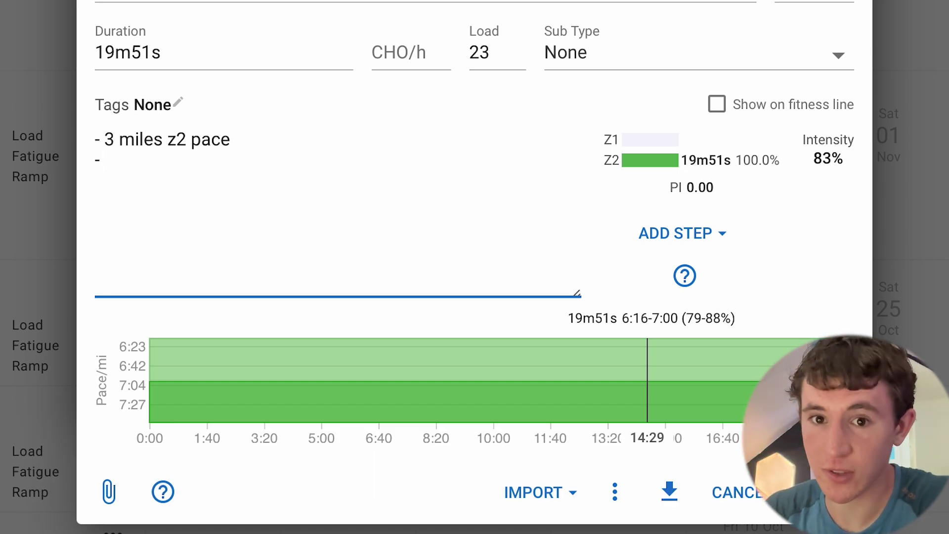
key(BackSpace)
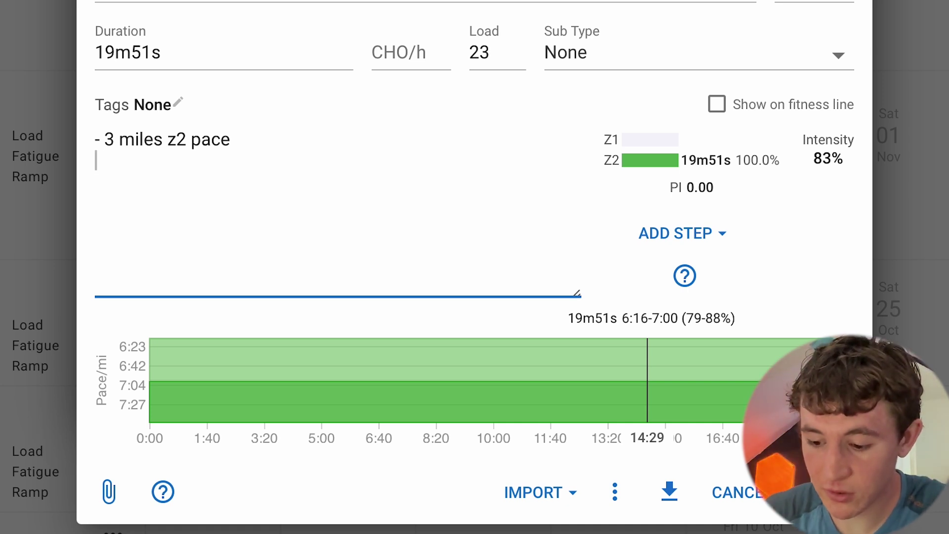
text(- 7 )
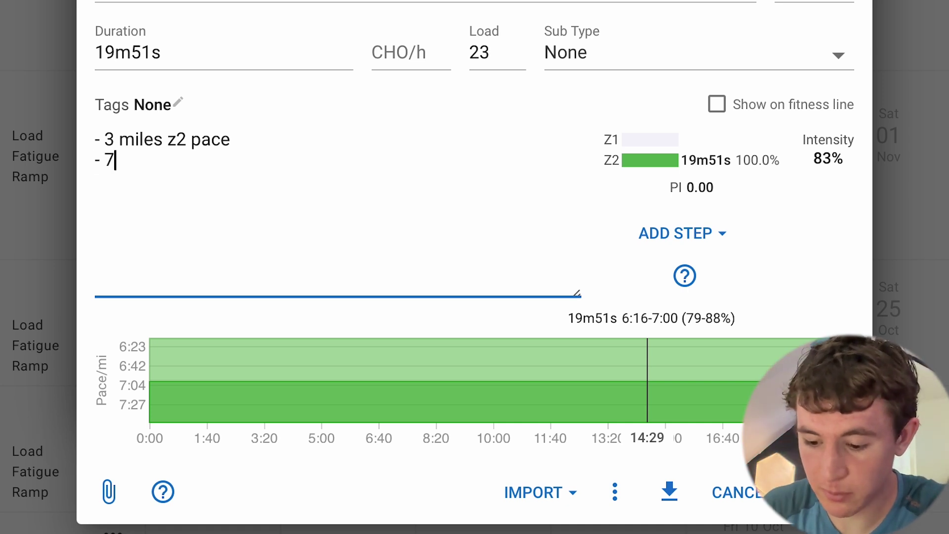
text(m)
key(BackSpace)
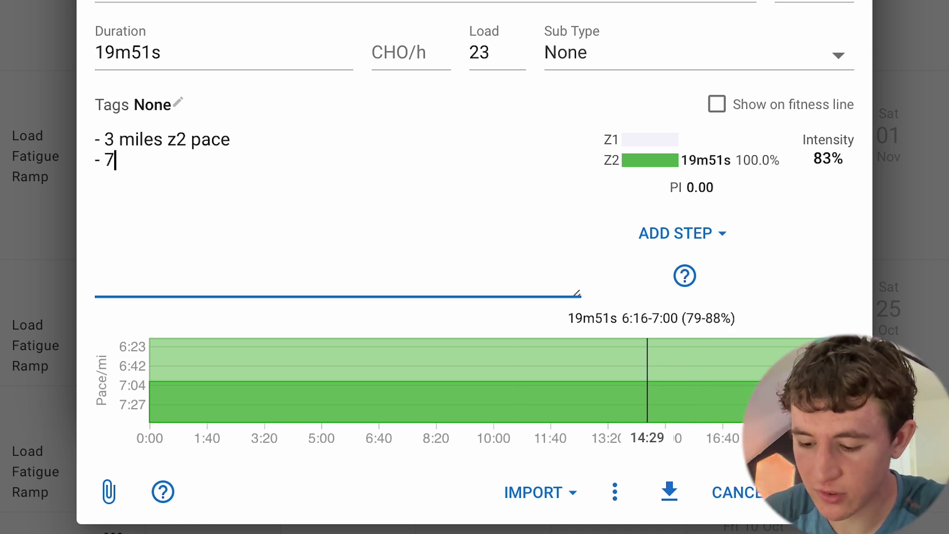
text(miles z5)
key(BackSpace)
text(4 pace)
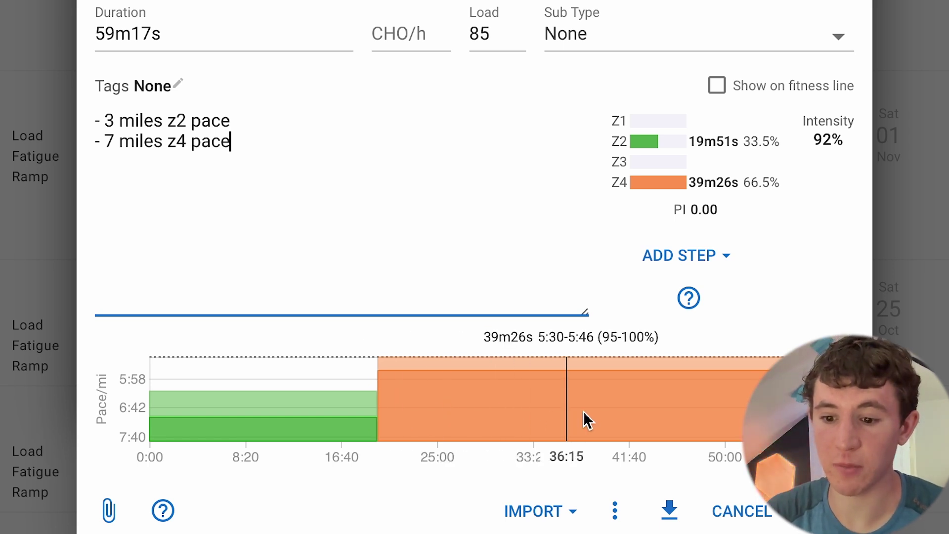
Add "- 2 miles z2 pace" as the third step in the workout description.
key(Return)
text(-)
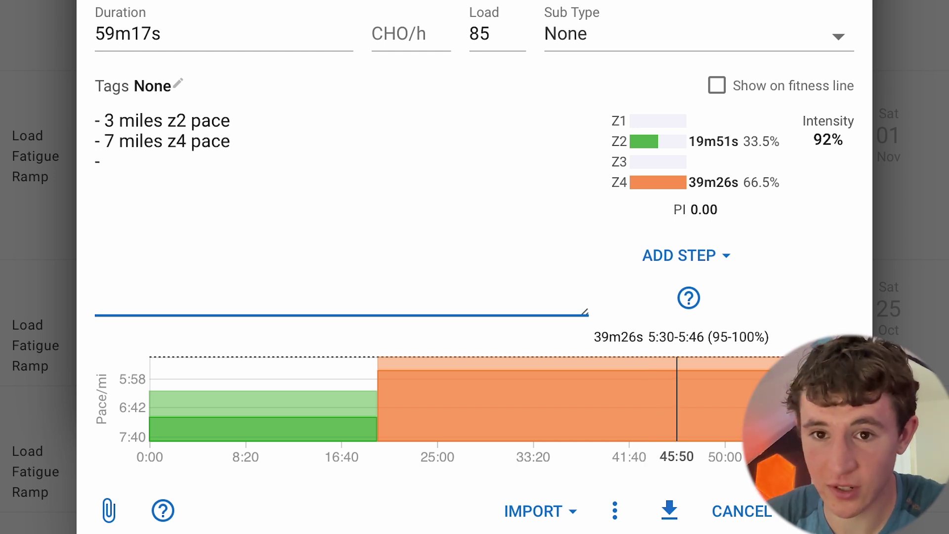
text( 2 )
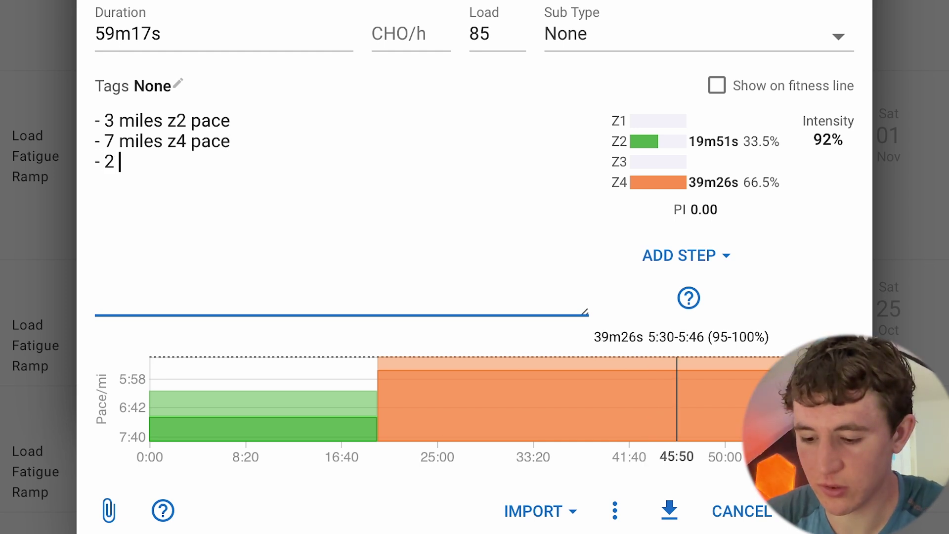
text(miles z)
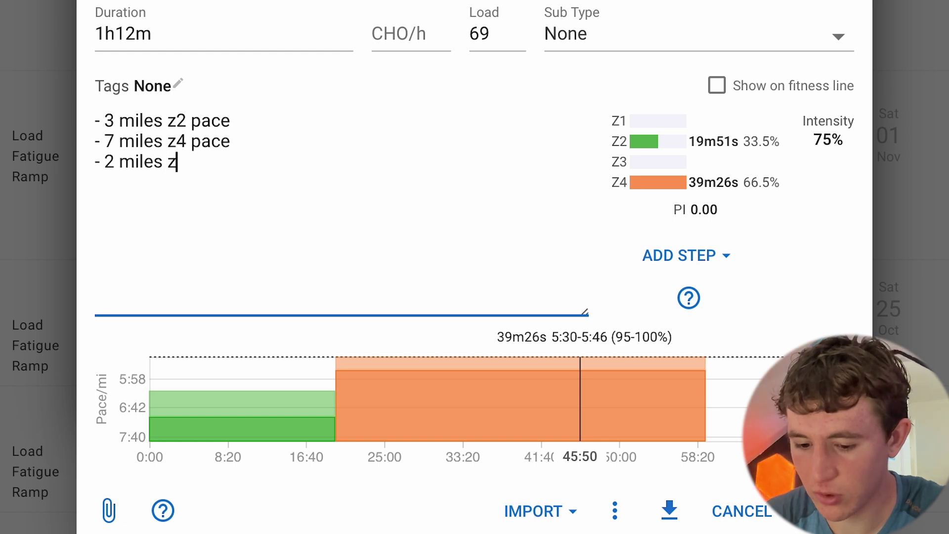
text(2 pace)
Add a 2x repeat block containing "- 100 meters 15 seconds" and "- 15 seconds rest standing" to the end of the Steady description.
key(Return)
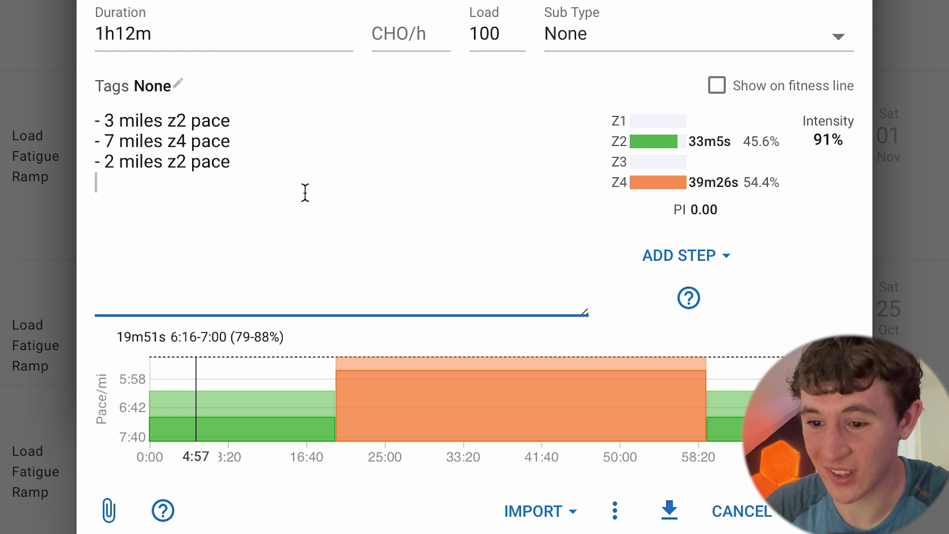
text(- )
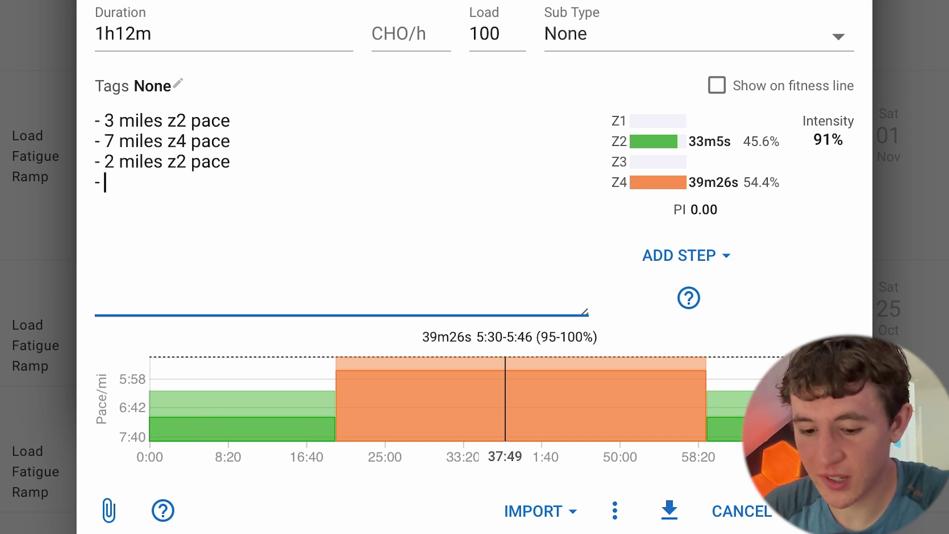
text(100m)
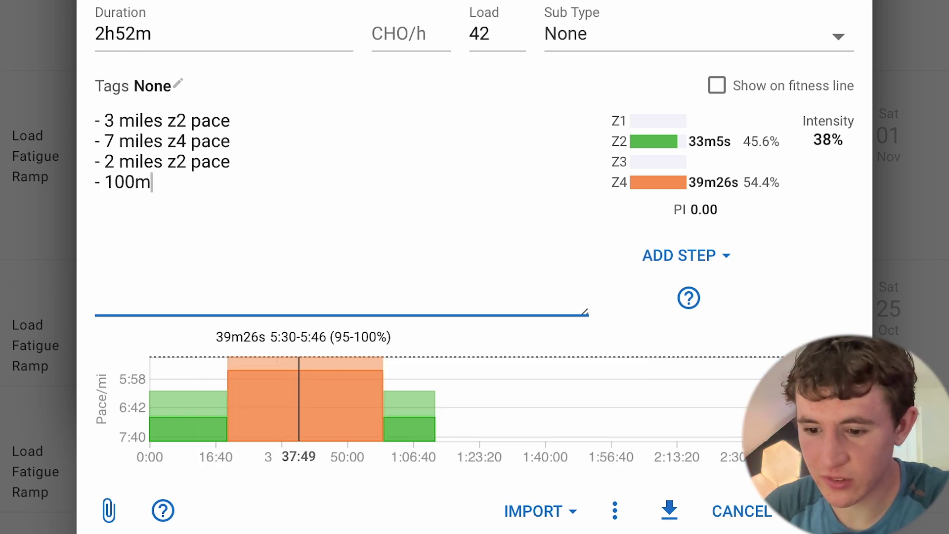
key(BackSpace)
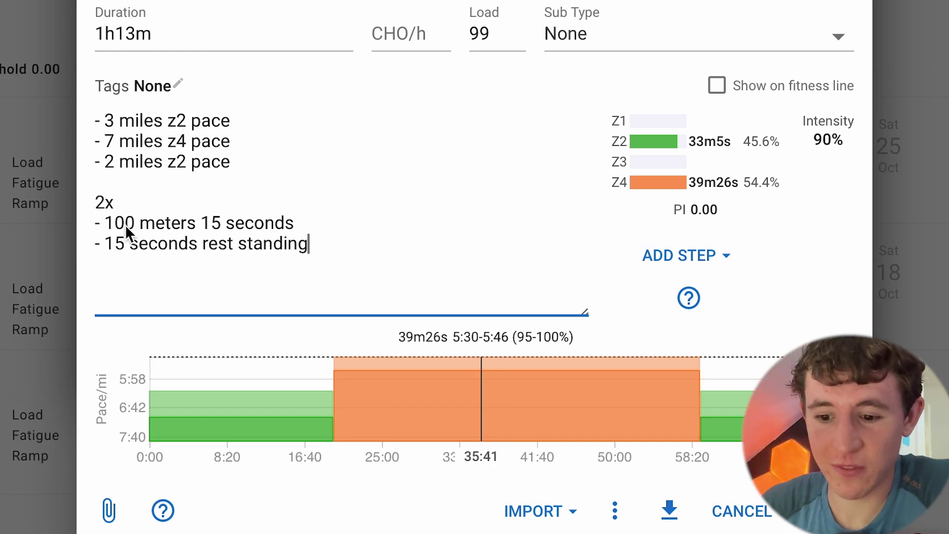
drag(121, 201, 97, 201)
click(102, 203)
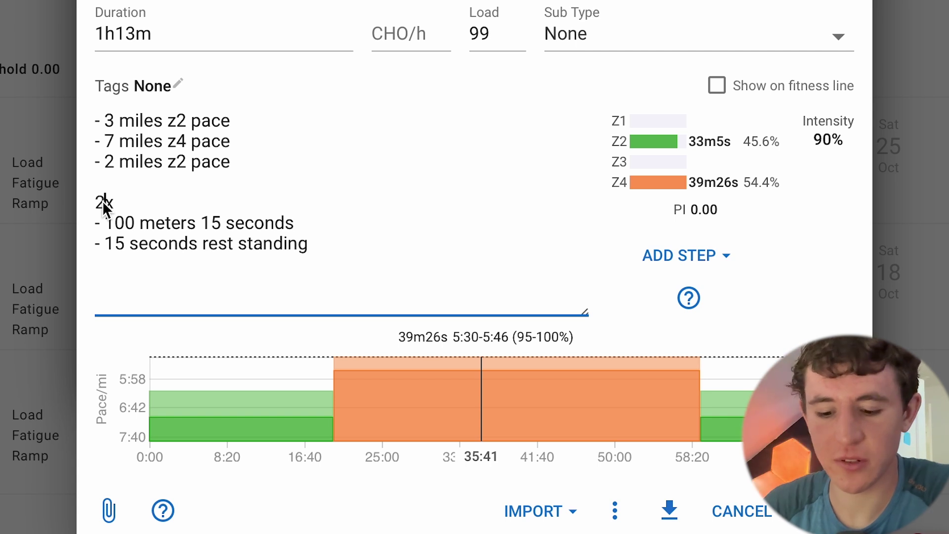
click(110, 227)
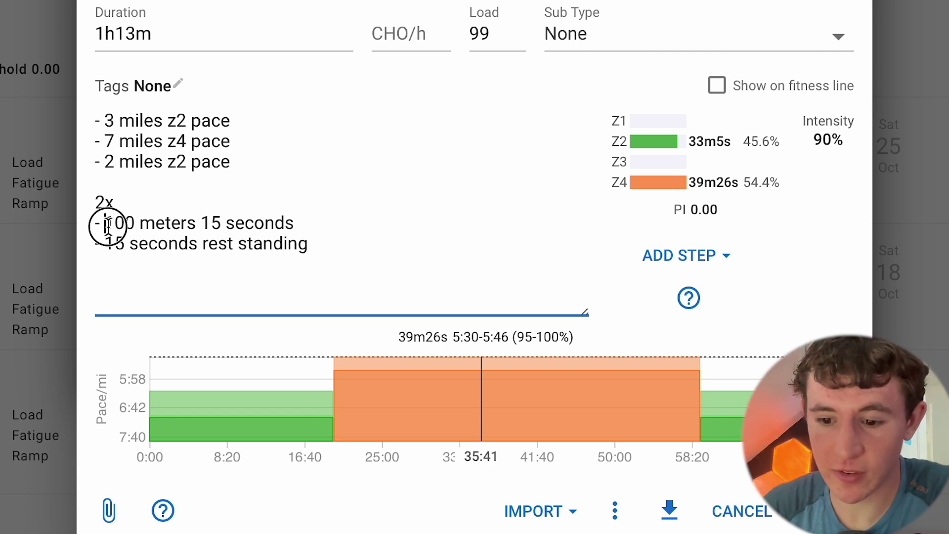
click(121, 229)
drag(105, 223, 135, 224)
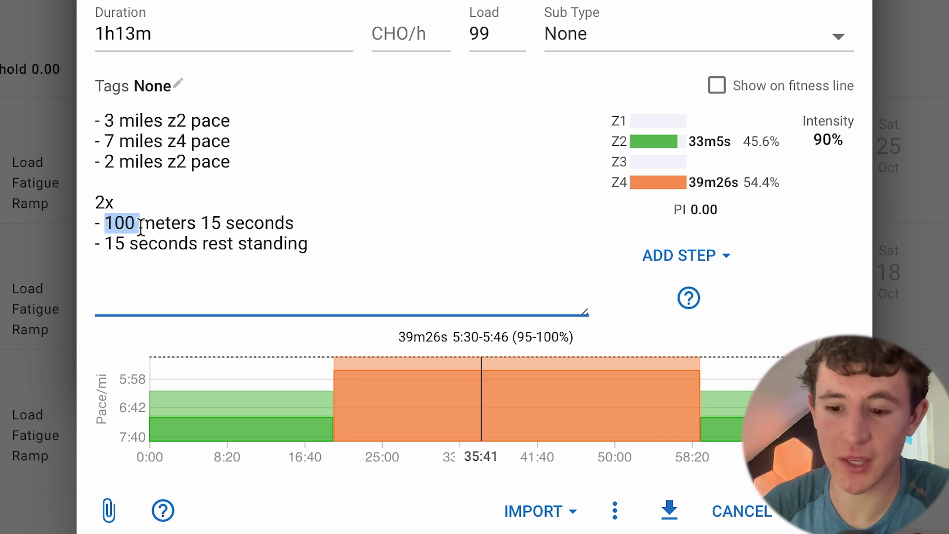
click(140, 226)
drag(136, 223, 299, 229)
Append "z5 pace" to the "- 100 meters 15 seconds" line in the 2x block.
click(300, 229)
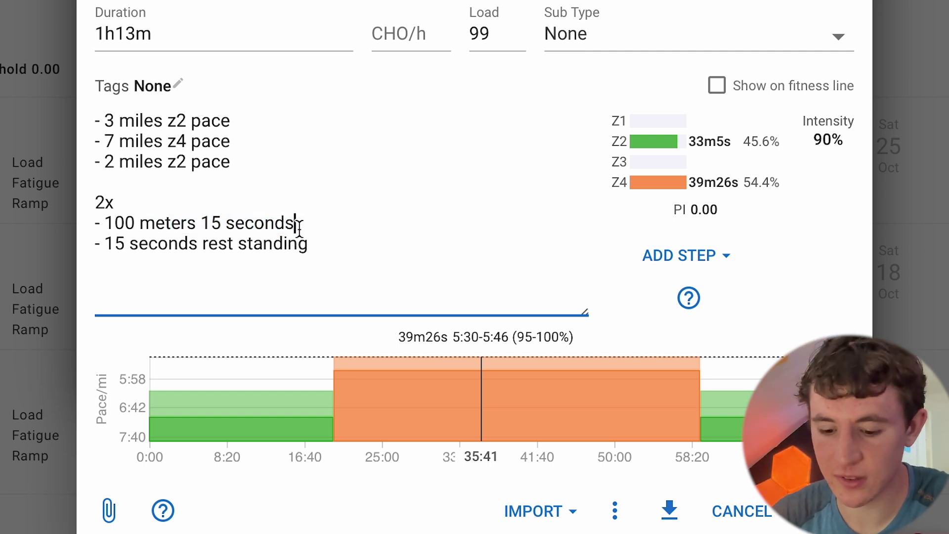
text(z)
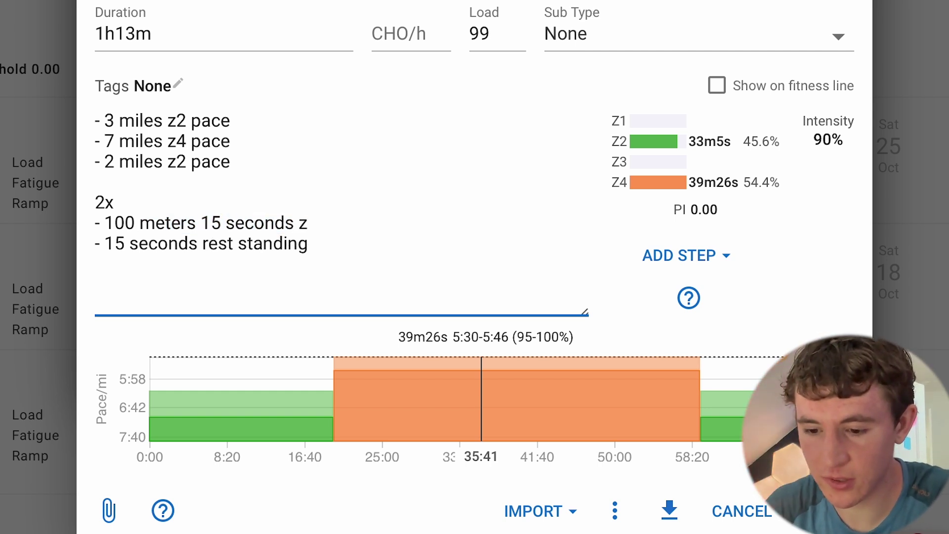
text(z5 pace)
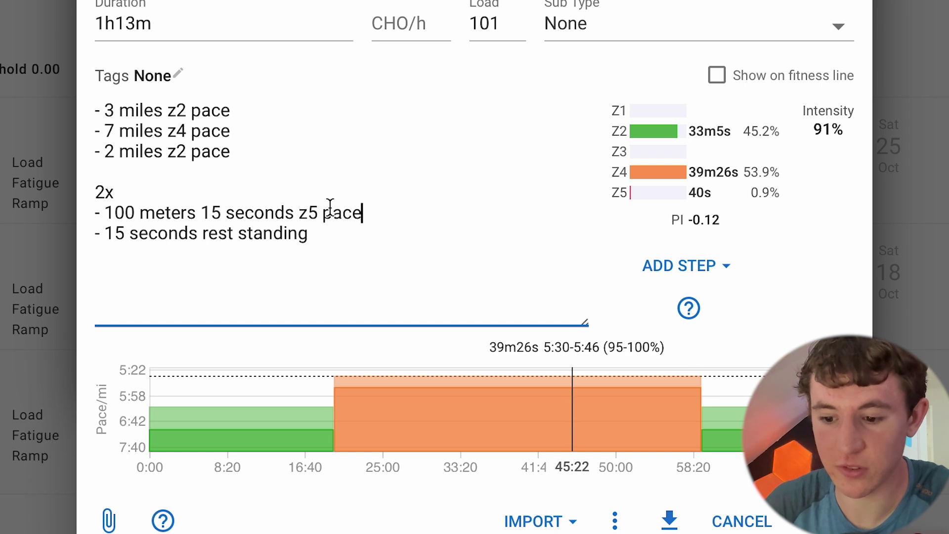
Save the Steady workout and copy it to 29 October and 22 October on the calendar.
drag(348, 235, 107, 232)
click(325, 227)
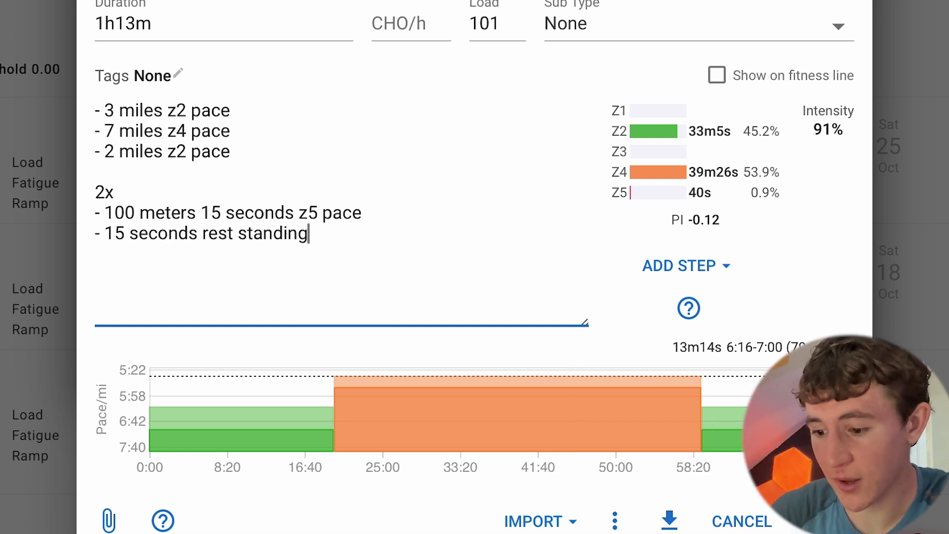
click(670, 521)
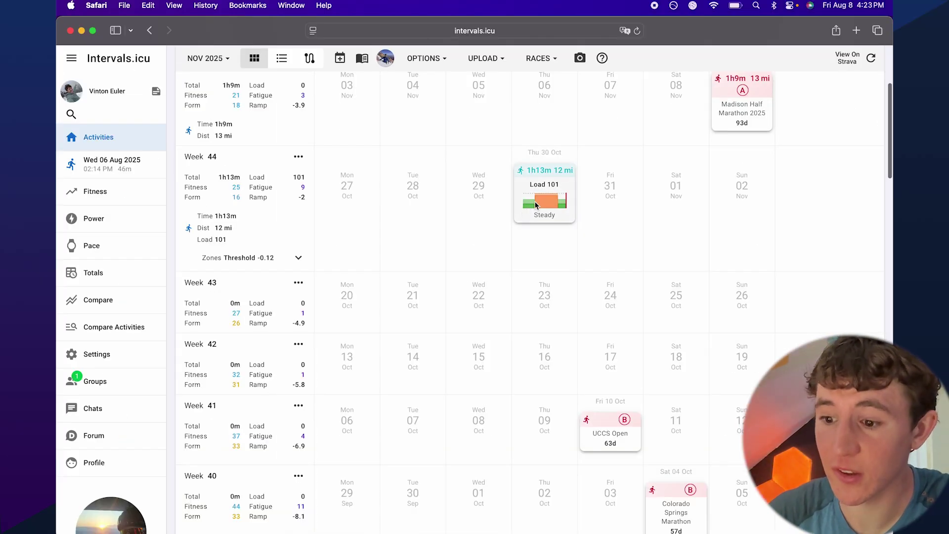
drag(535, 204, 471, 206)
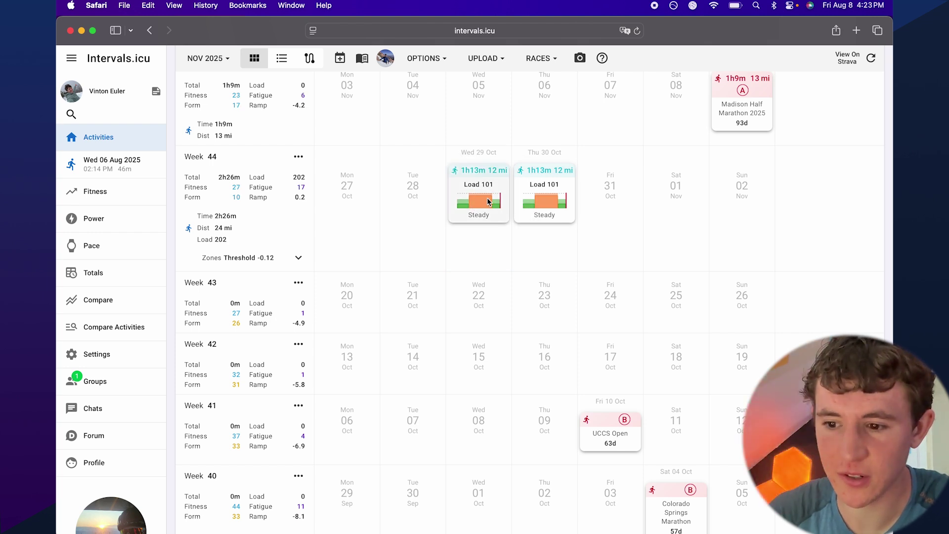
drag(487, 201, 487, 305)
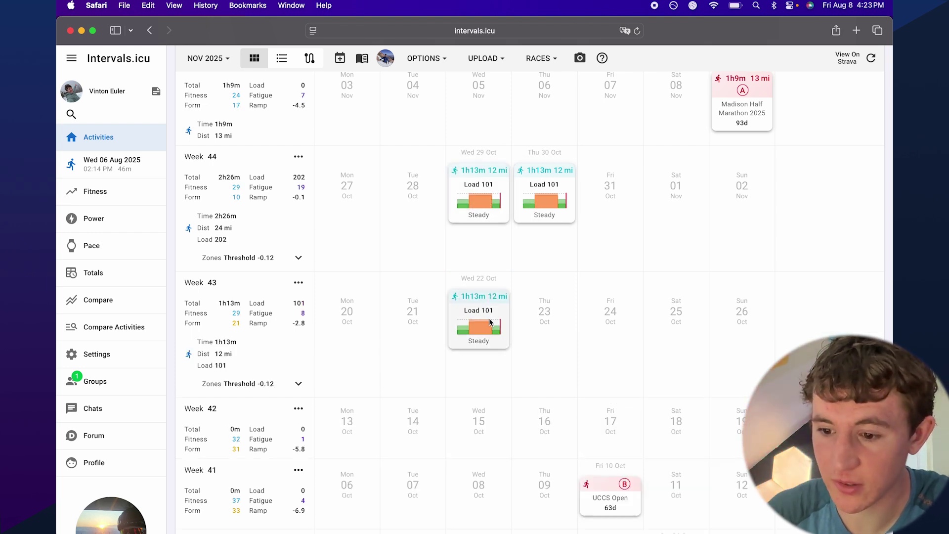
Create a run workout on 24 October 2025 named track 400s, with "- 2 miles wu z1 pace" as its first description step.
click(614, 316)
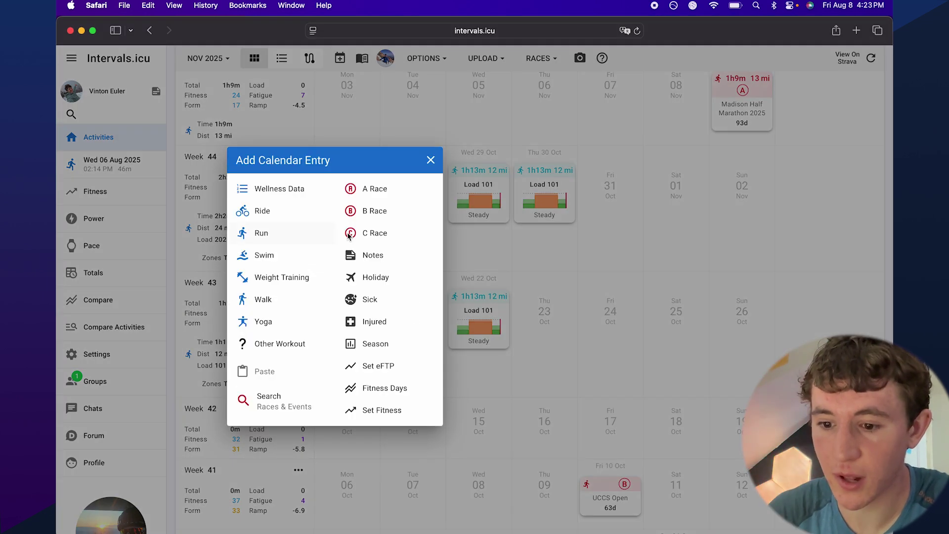
click(280, 242)
click(397, 153)
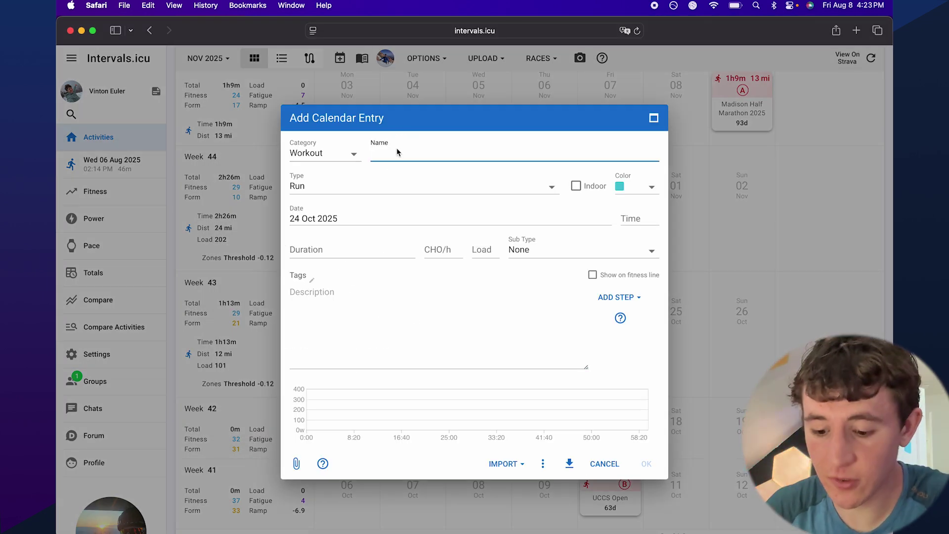
click(240, 149)
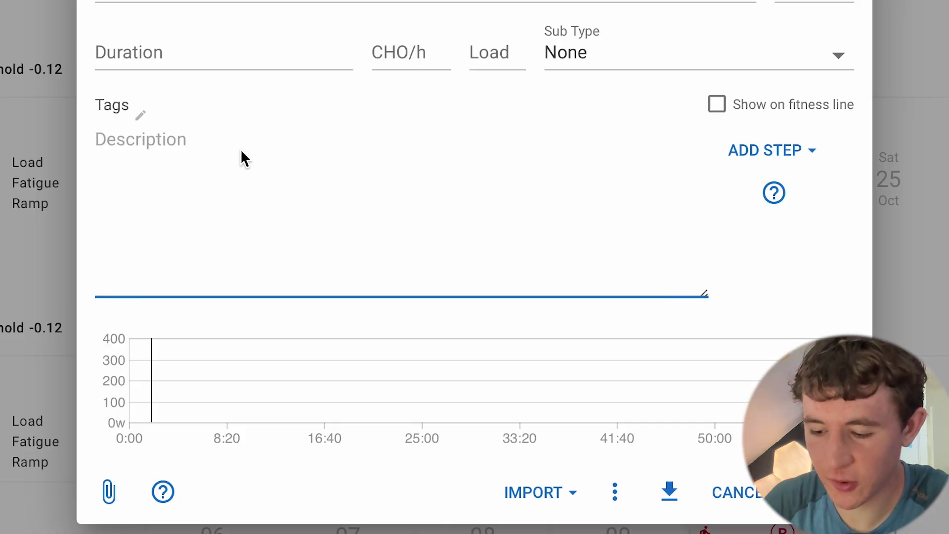
text(-)
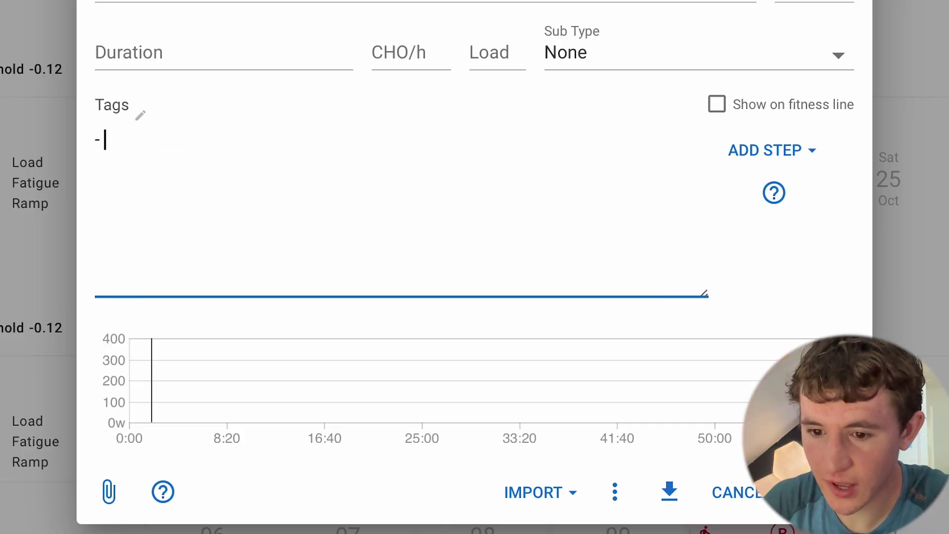
text( 2 miles wu z1)
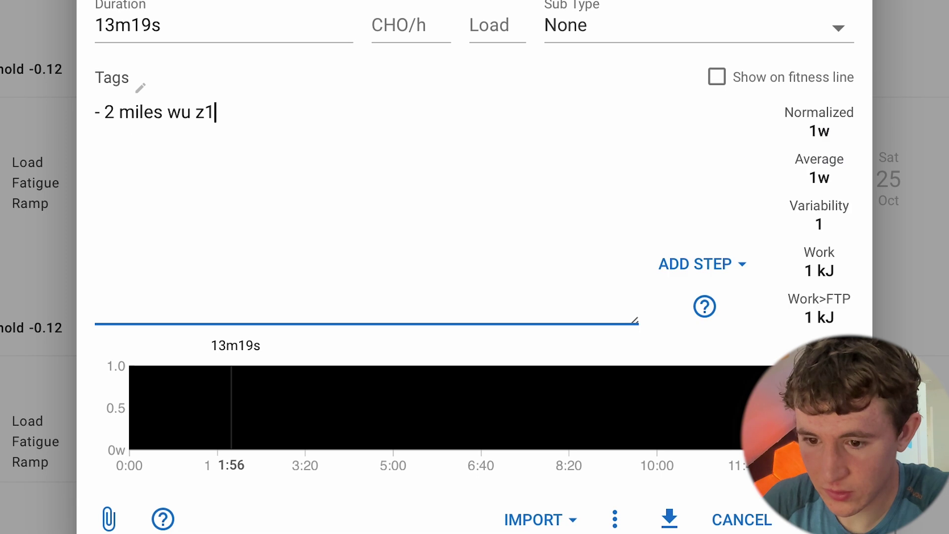
text( pace)
key(Return)
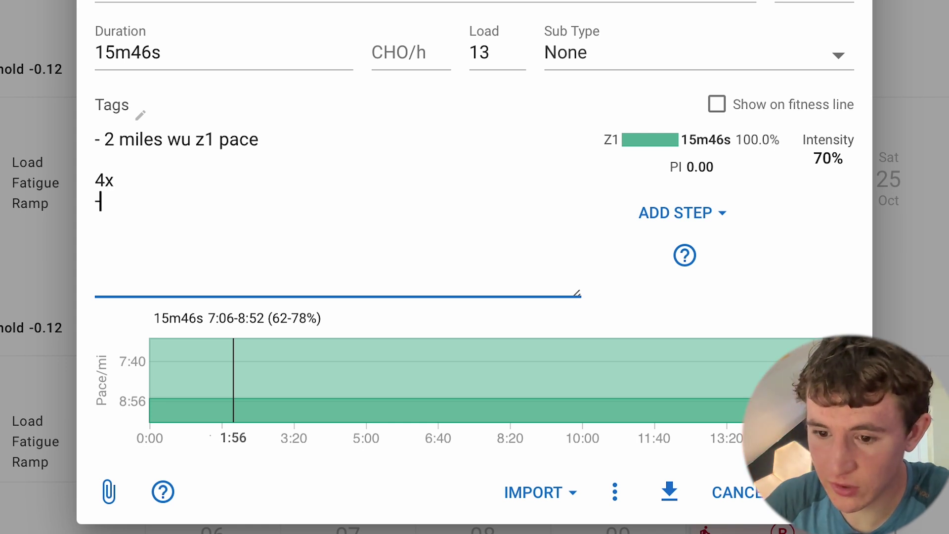
Add a 4x block with "- 400 meters z5 pace", "- standing rest 15s", "- jogging rest 70s z1 pace" and "- standing rest 15s".
text(400 meters)
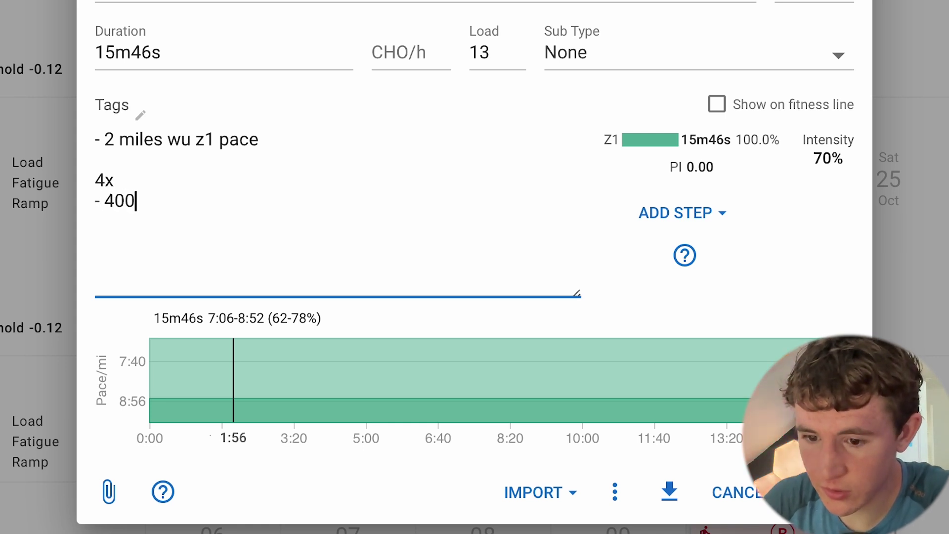
text( z5 pace)
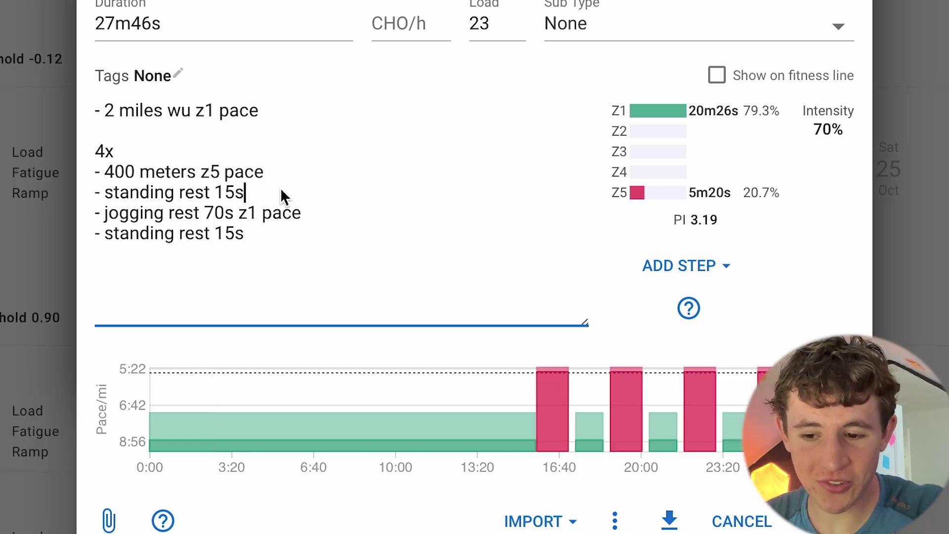
drag(105, 186, 235, 192)
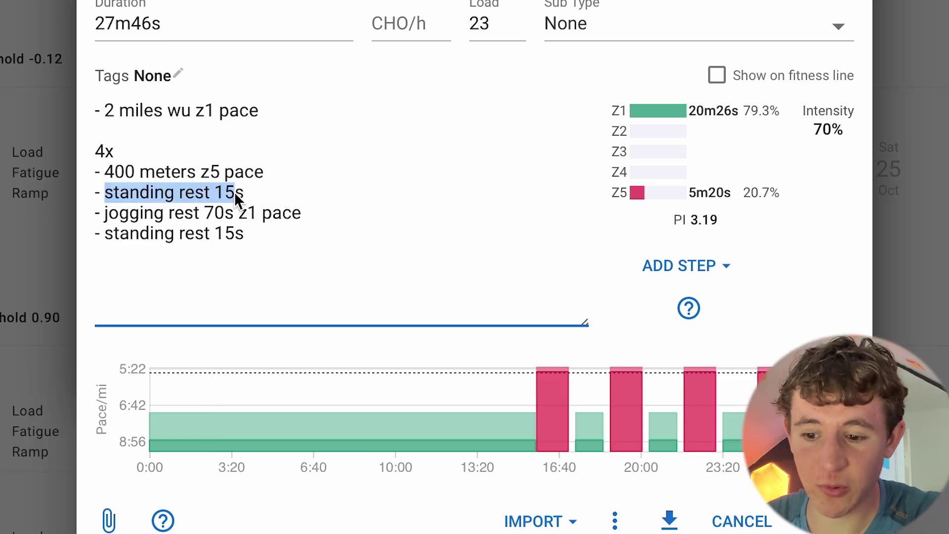
click(250, 191)
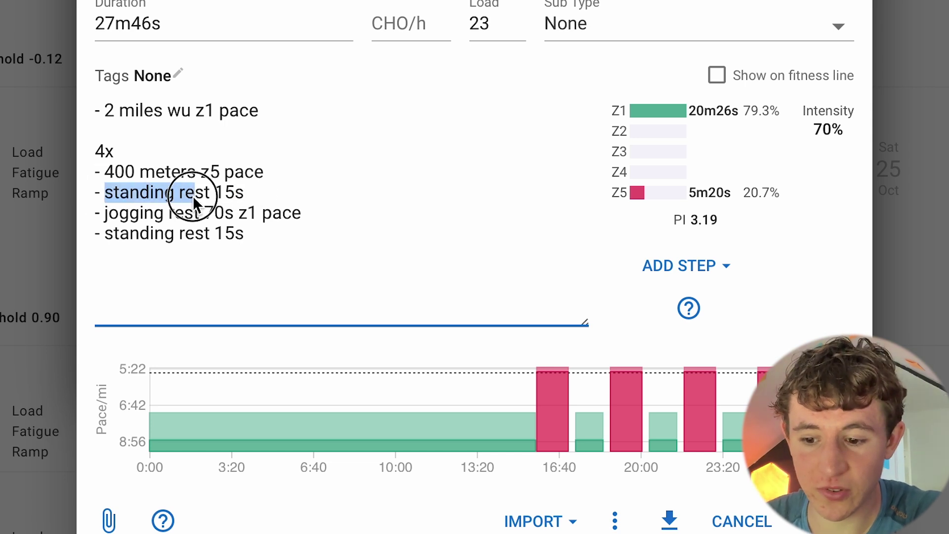
drag(201, 193, 210, 191)
click(253, 193)
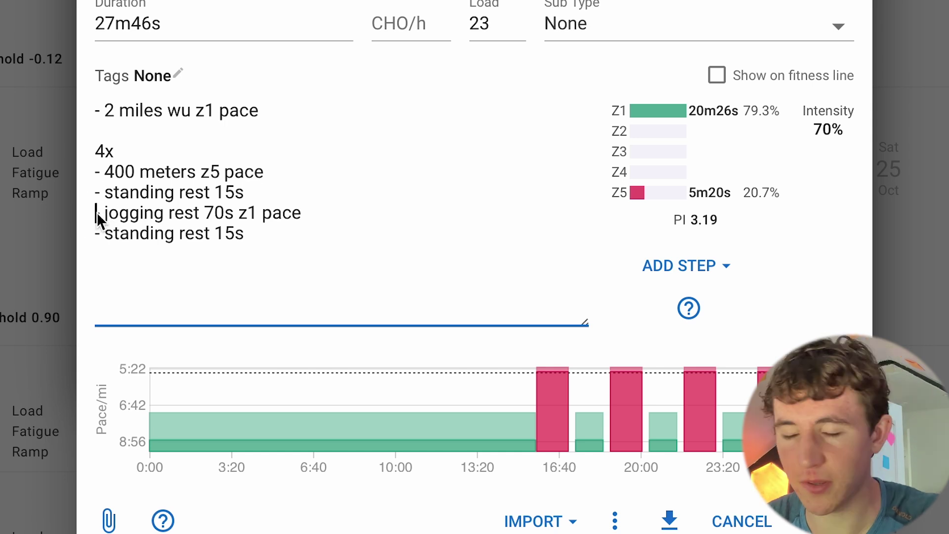
drag(112, 217, 248, 217)
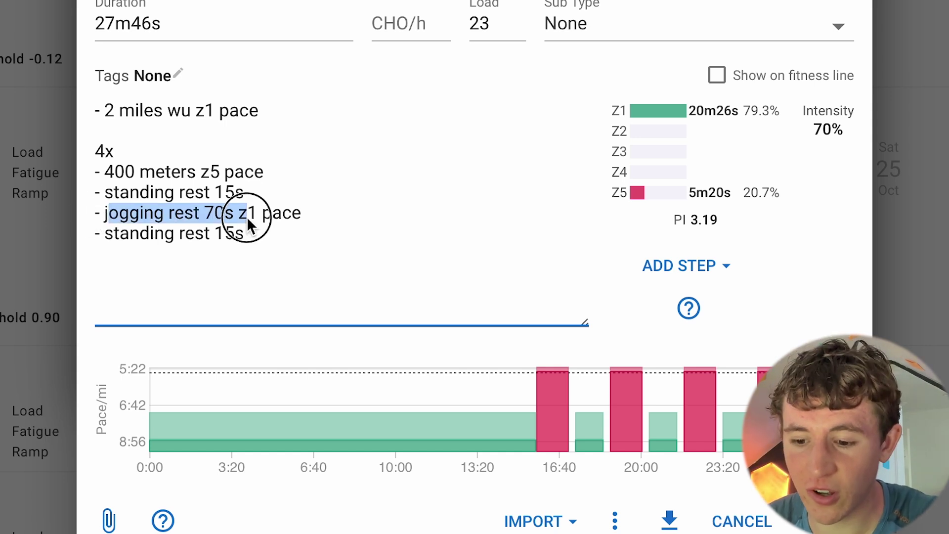
click(224, 216)
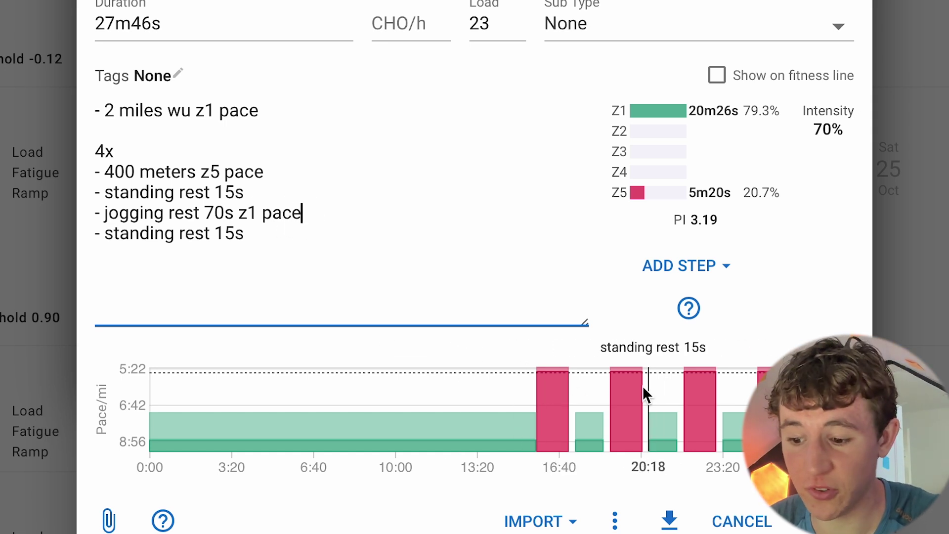
Add "- 2 miles z1 pace" as a separate step below the 4x block, and save the track 400s workout.
click(391, 274)
key(BackSpace)
key(End)
key(Return)
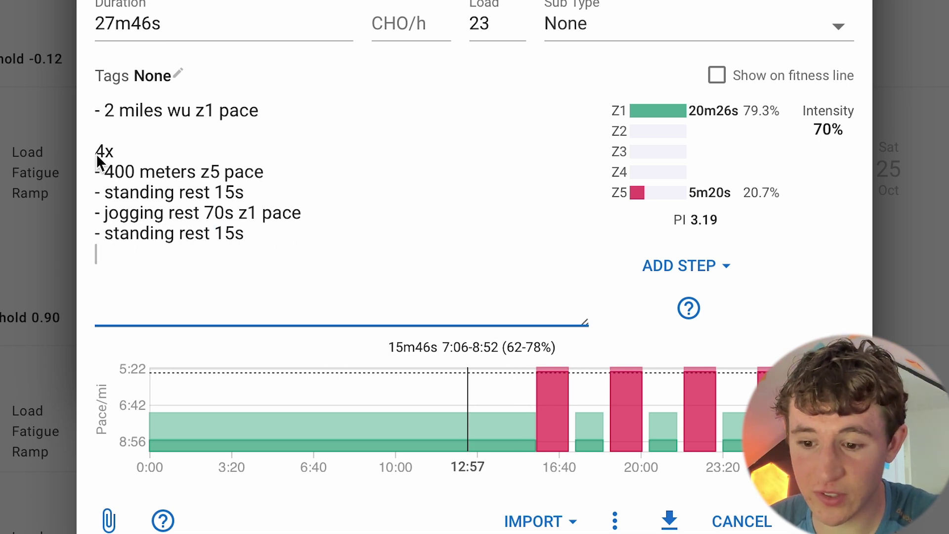
key(Return)
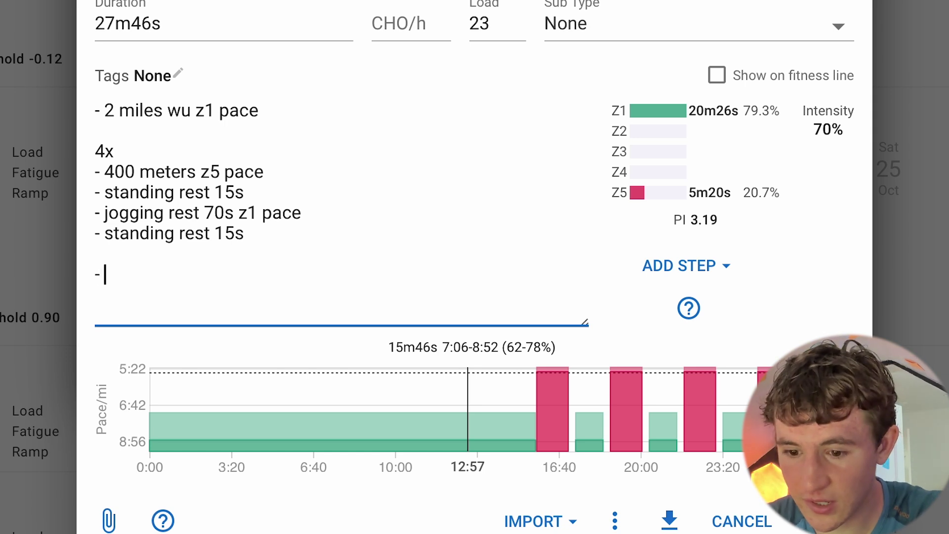
text(le )
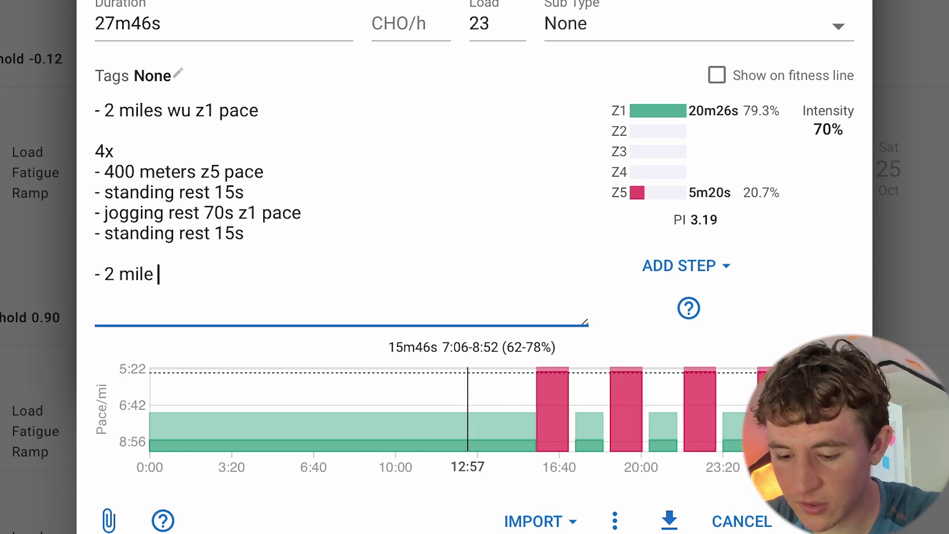
text(cd z1)
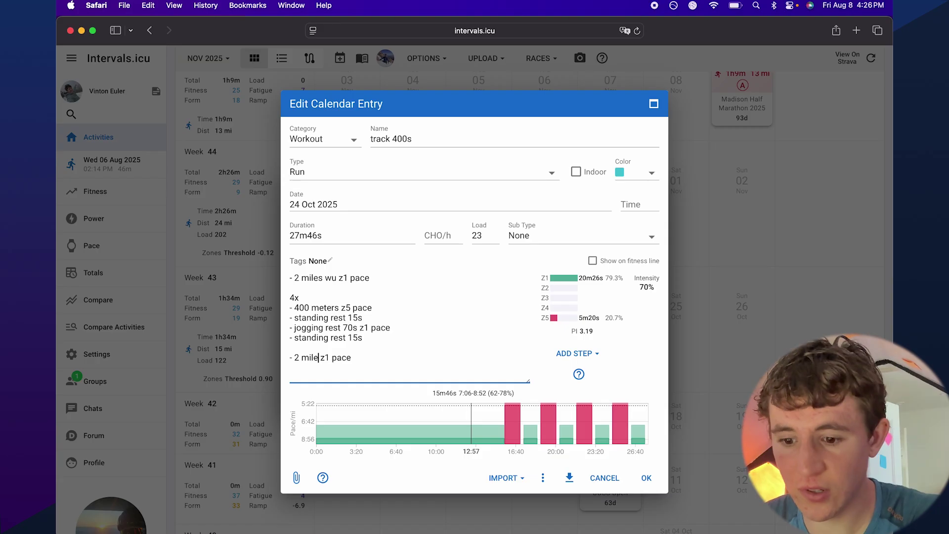
click(378, 359)
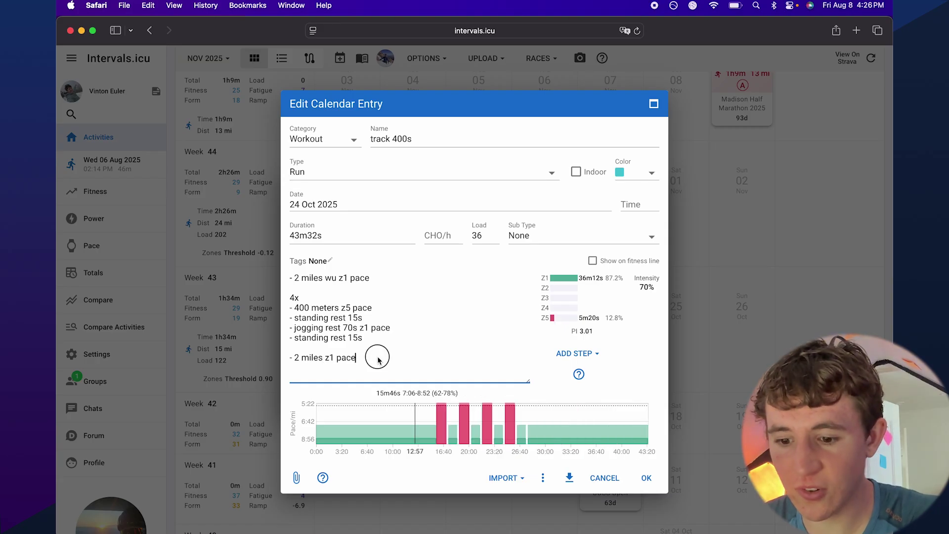
click(645, 477)
Copy the track 400s workout to 1 November and move the 29 October Steady workout to 28 October.
drag(604, 310, 668, 229)
drag(483, 198, 413, 195)
Create and save a run workout on 29 October 2025 named Easy with the description step "- 7 miles z2 pace".
click(472, 193)
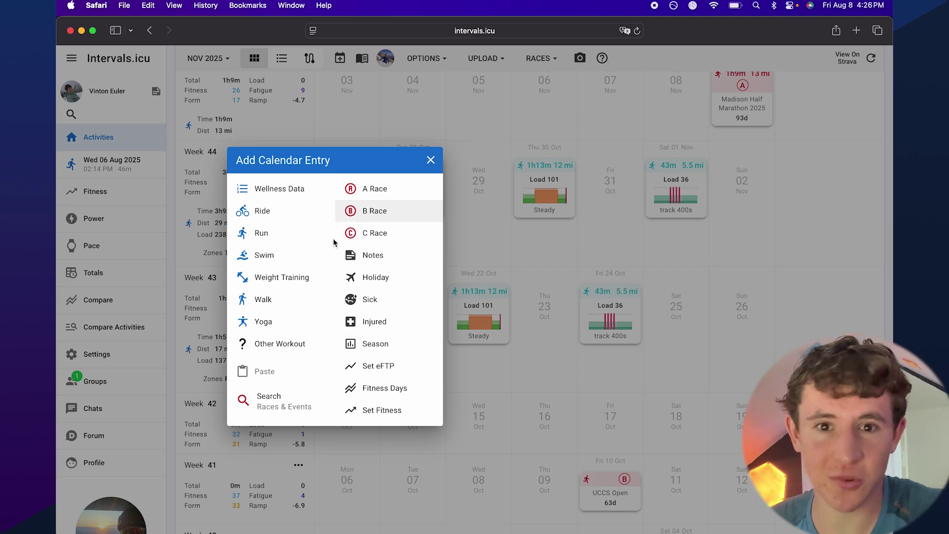
click(262, 233)
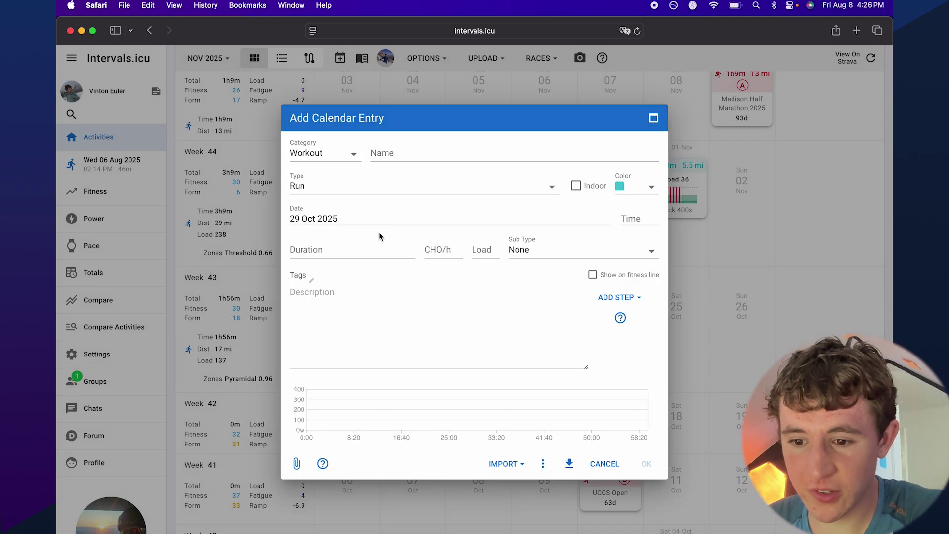
text(Easy)
click(379, 357)
text(- )
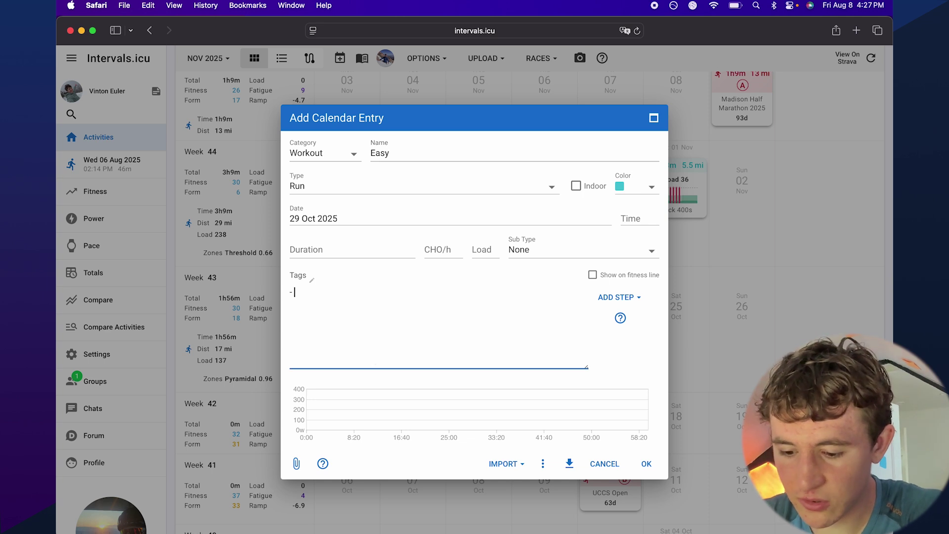
text(7 miles)
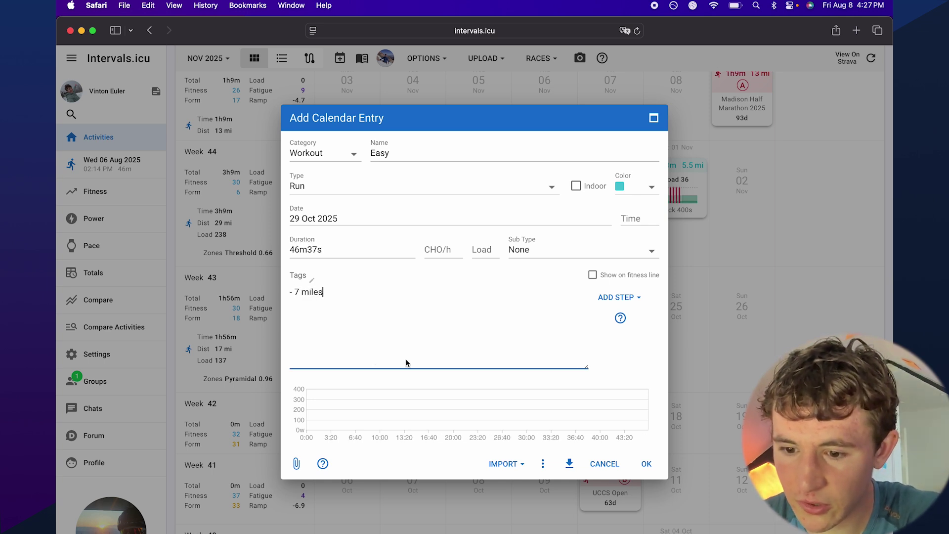
text( z2 pace)
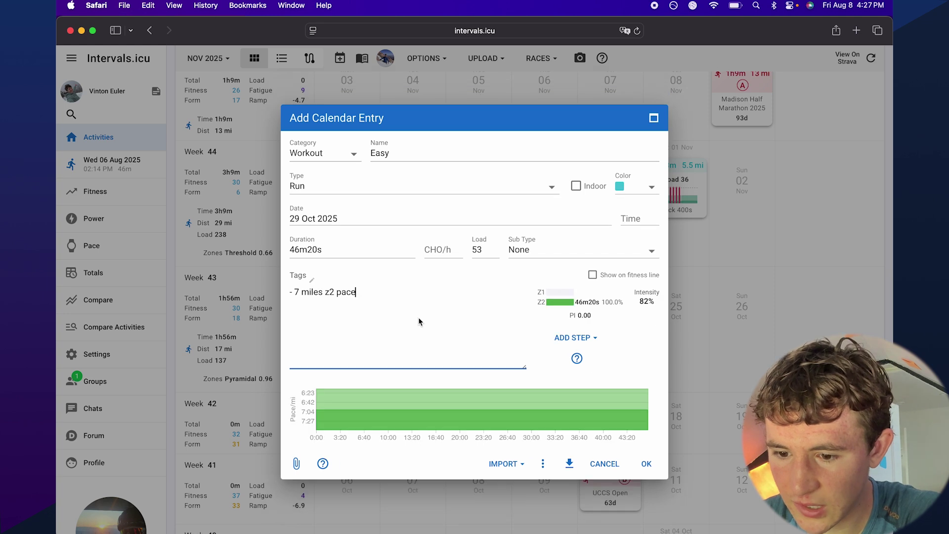
click(646, 463)
Copy the 29 October Easy workout to 27 October, 31 October and 2 November.
right_click(470, 187)
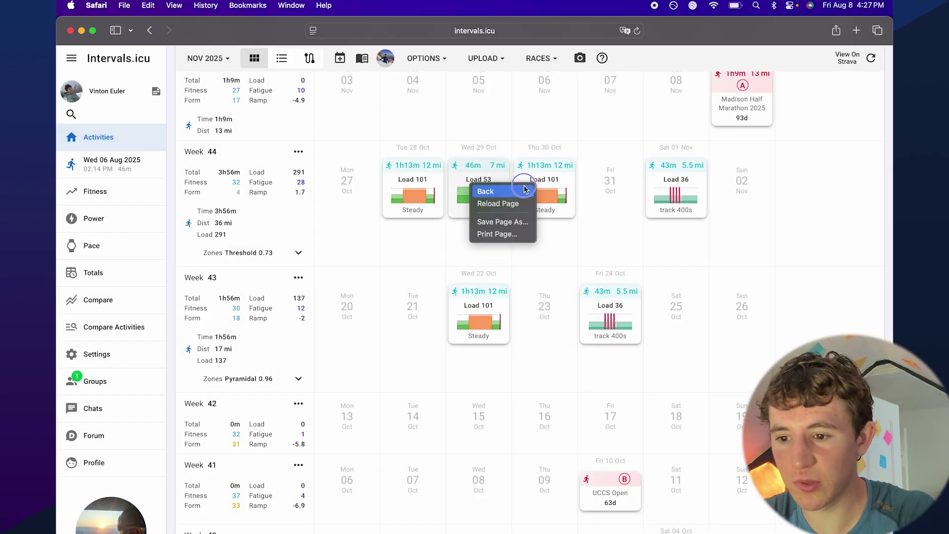
click(613, 181)
drag(473, 206, 617, 201)
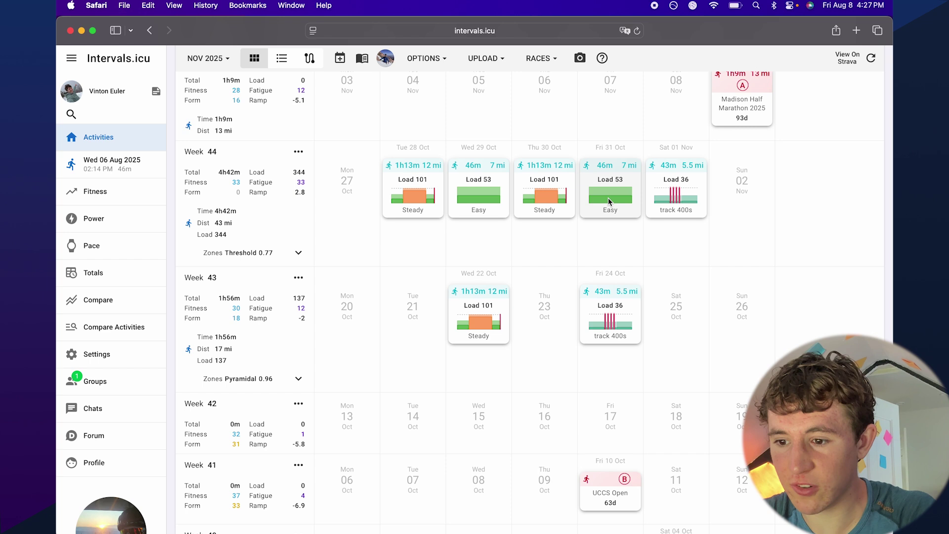
drag(479, 195, 325, 197)
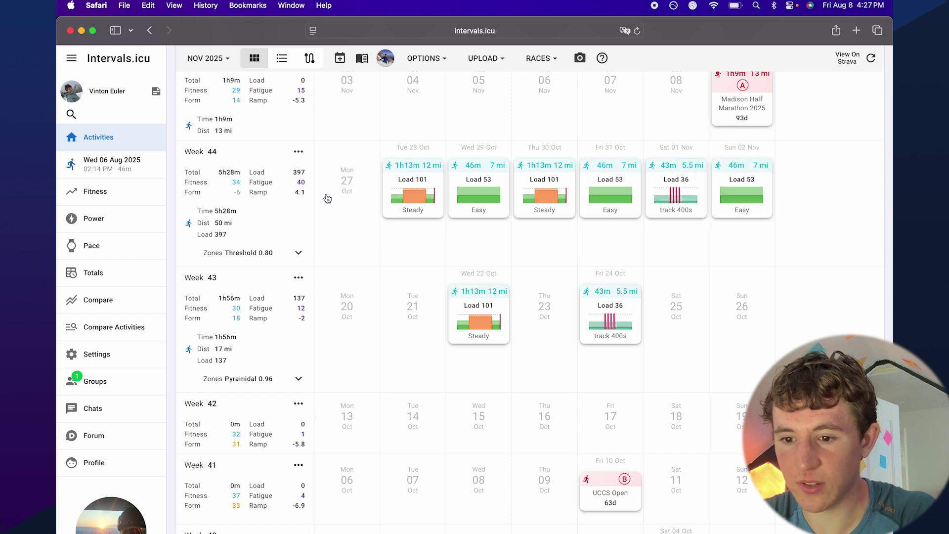
Start a run workout on 21 October 2025 using the description text copied from the 28 October Steady workout.
click(406, 186)
click(615, 394)
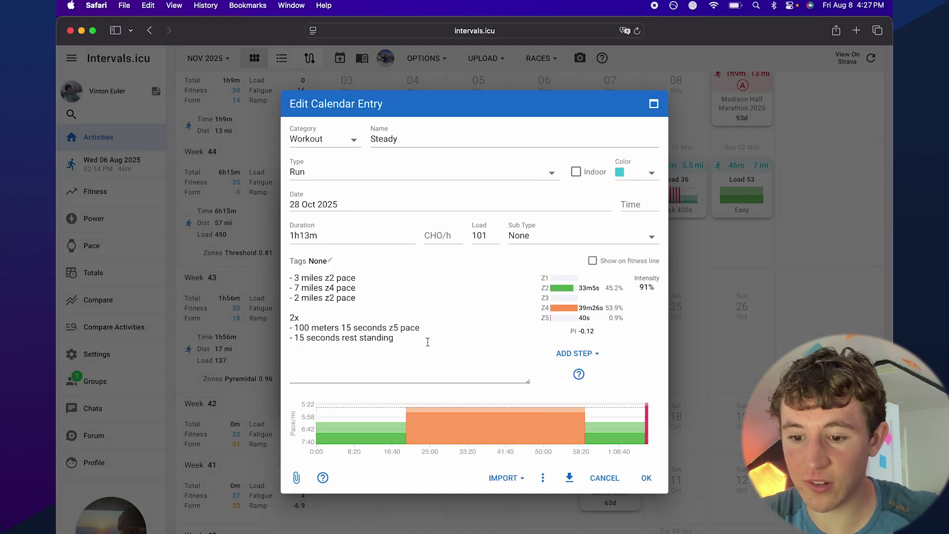
drag(428, 340, 283, 263)
key(super+c)
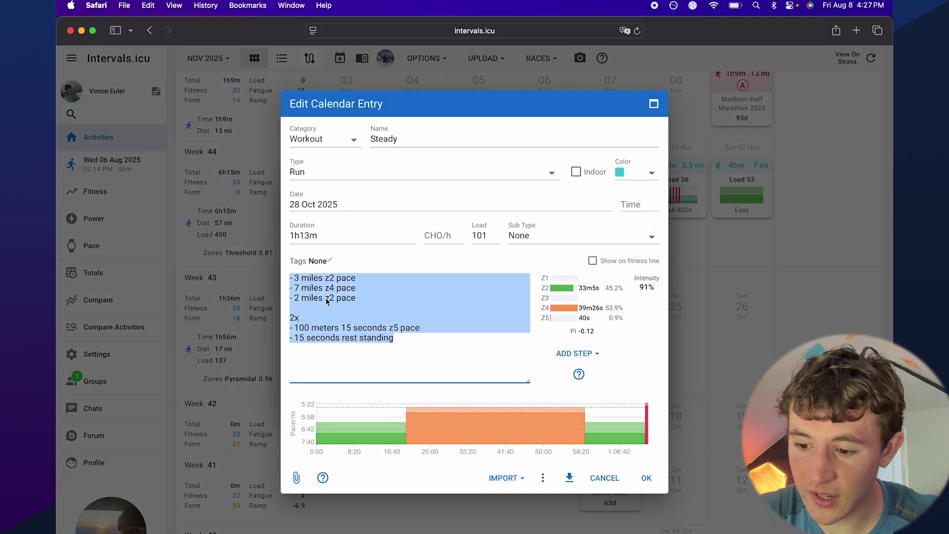
click(605, 477)
click(647, 394)
click(413, 314)
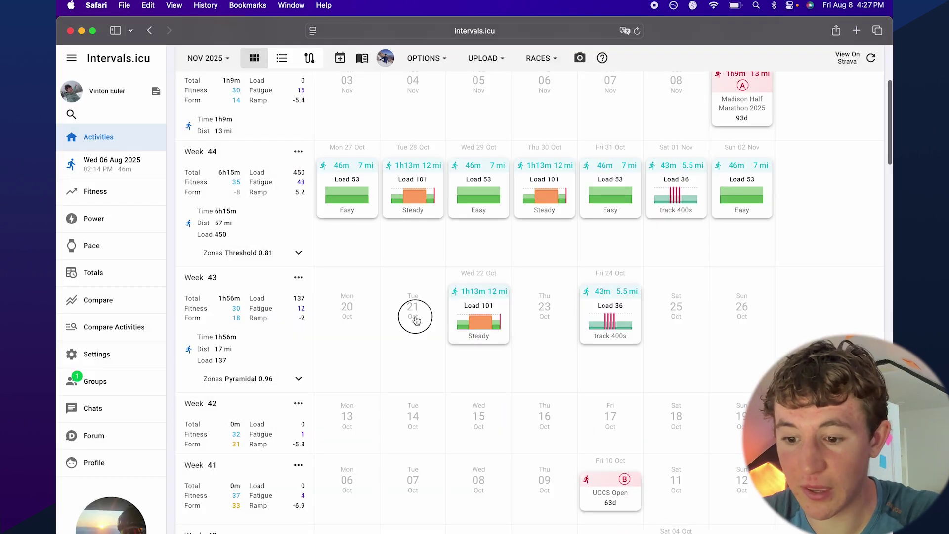
click(271, 232)
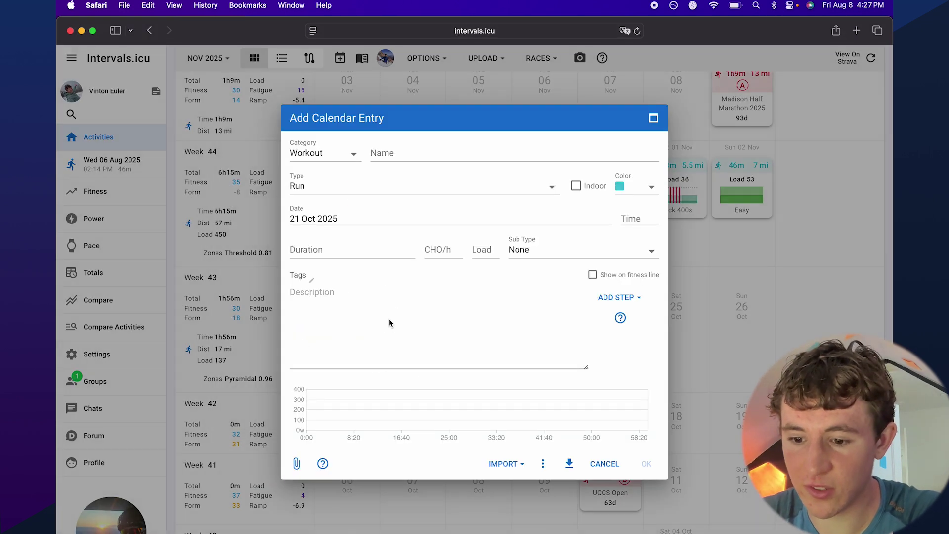
key(super+v)
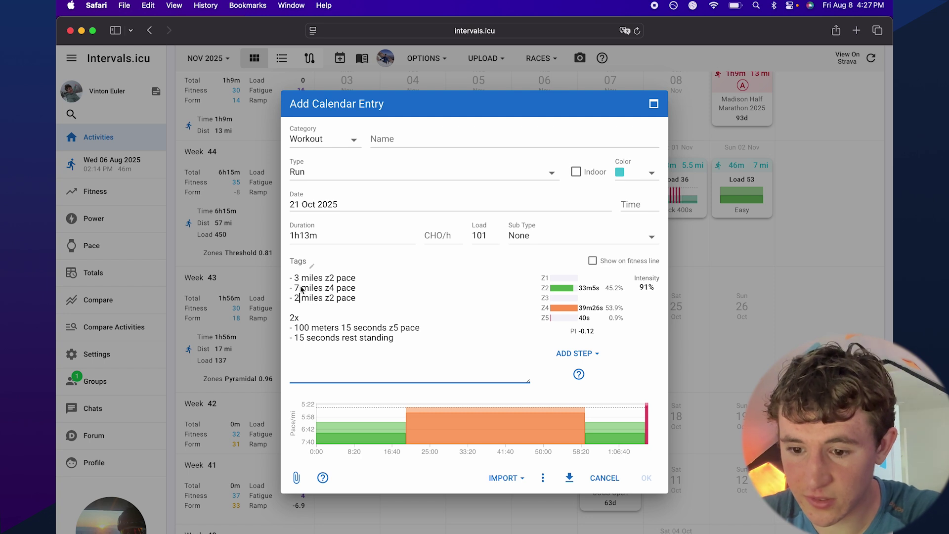
Set the z4 pace step to 11 miles, remove the 2x block, and save the 21 October workout as f.
key(BackSpace)
text(11)
click(299, 301)
click(296, 318)
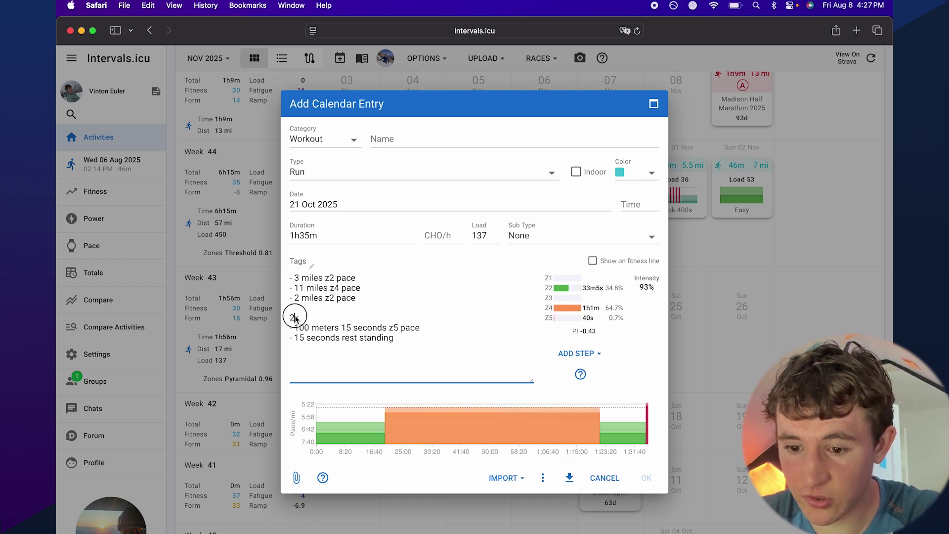
drag(430, 348, 290, 308)
key(BackSpace)
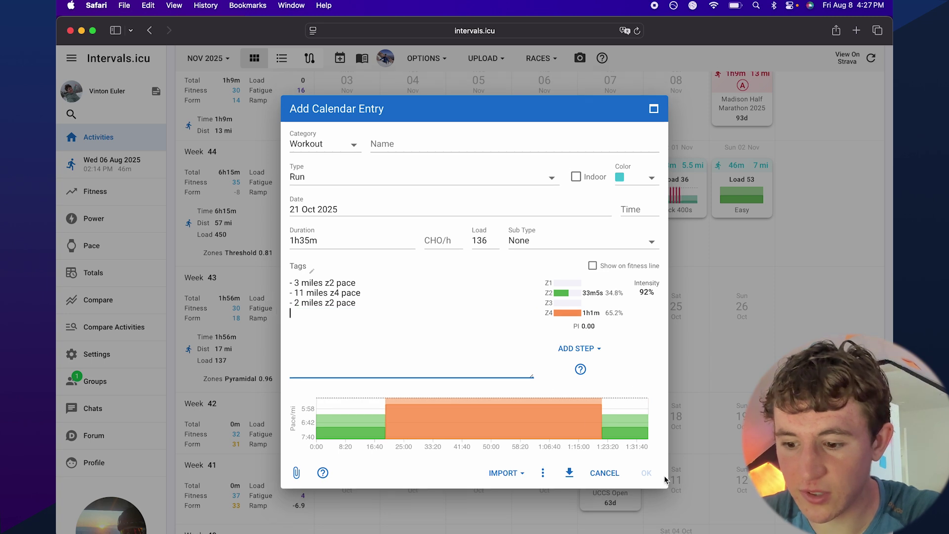
click(648, 472)
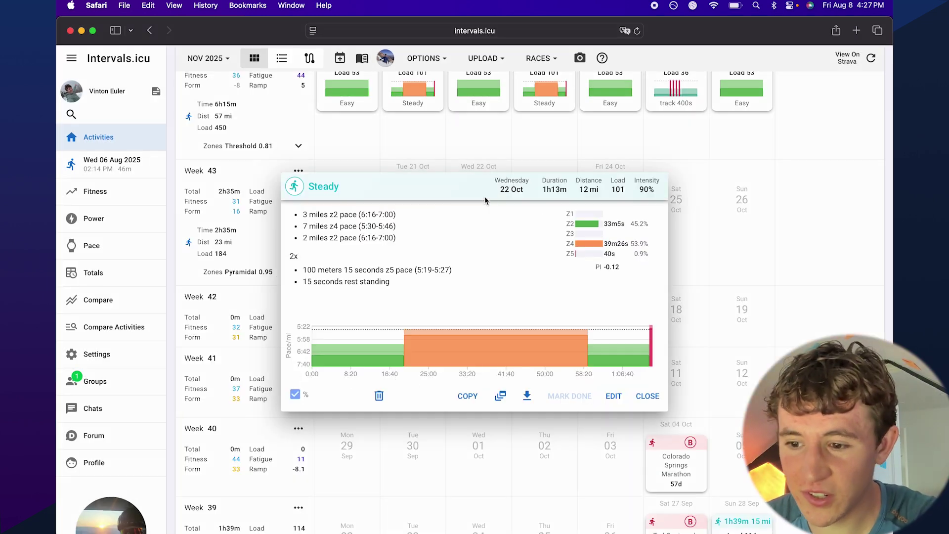
Delete the workouts on 22, 21 and 24 October so that week 43 is cleared.
click(486, 200)
click(386, 400)
click(555, 305)
scroll(447, 237, up, 3)
click(406, 297)
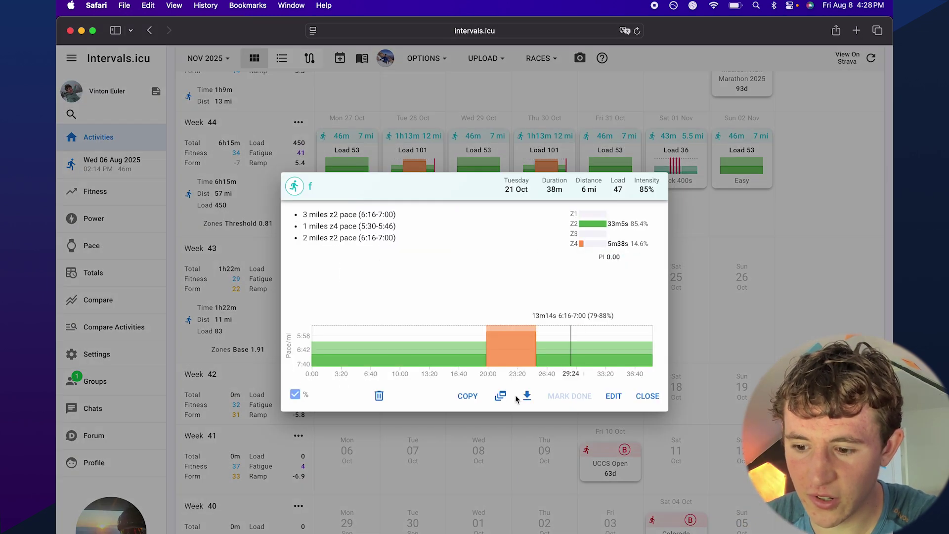
click(380, 396)
click(557, 307)
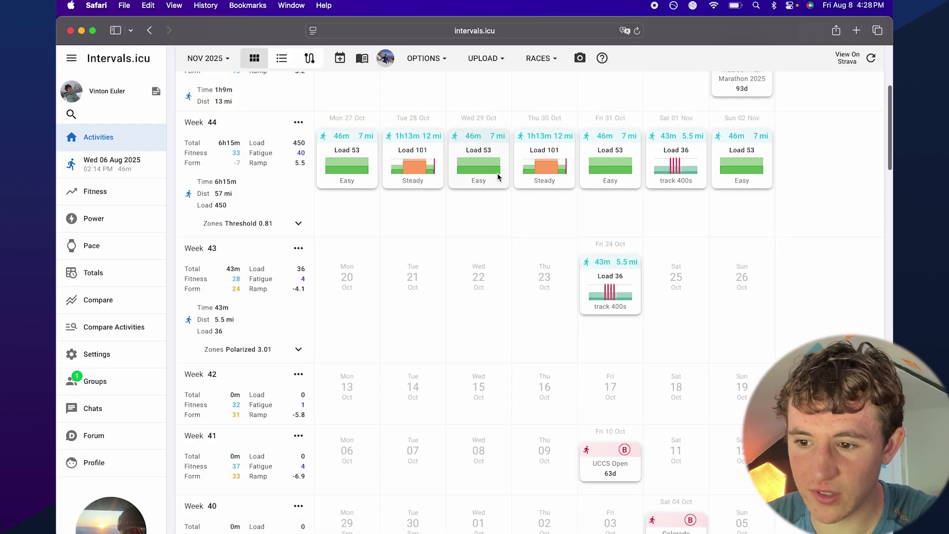
click(616, 299)
click(380, 401)
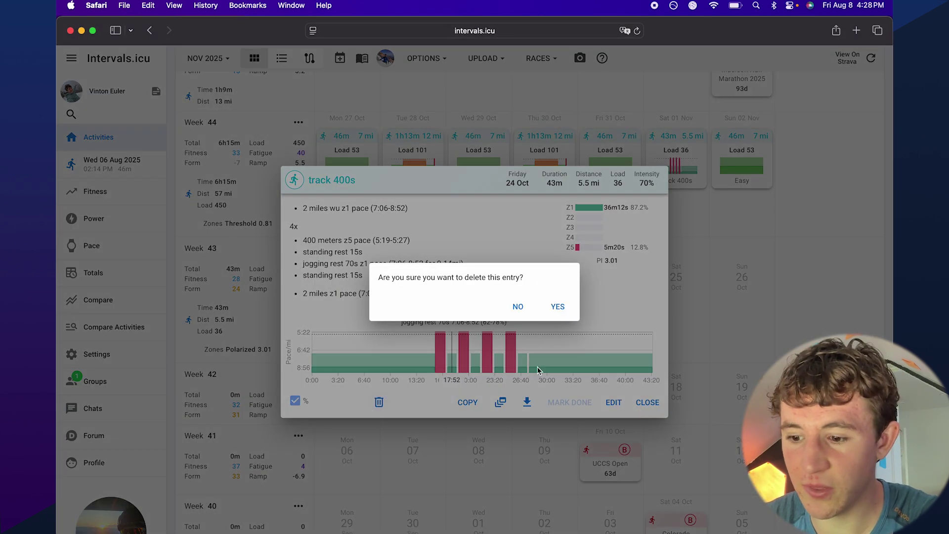
click(554, 308)
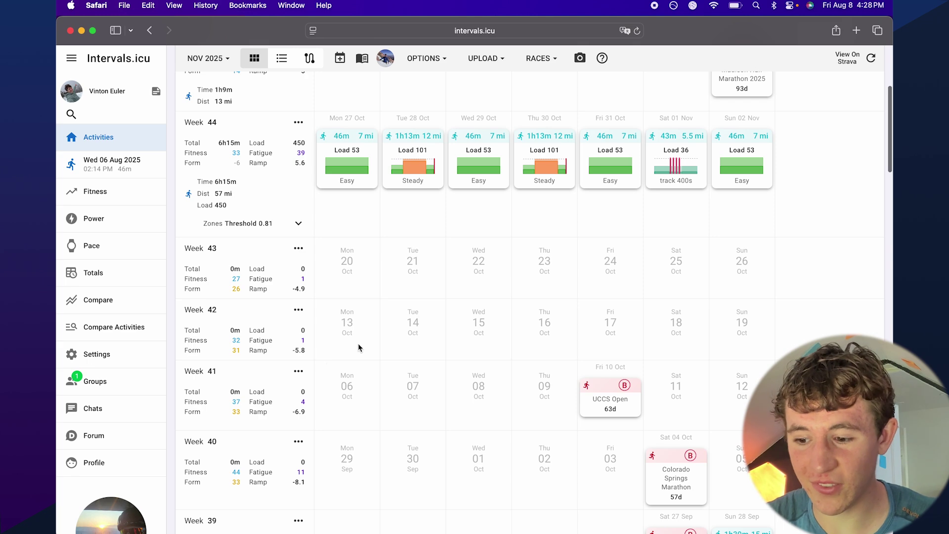
Look through the planned workouts and races across the weeks of the training calendar.
scroll(331, 365, up, 5)
scroll(503, 379, down, 15)
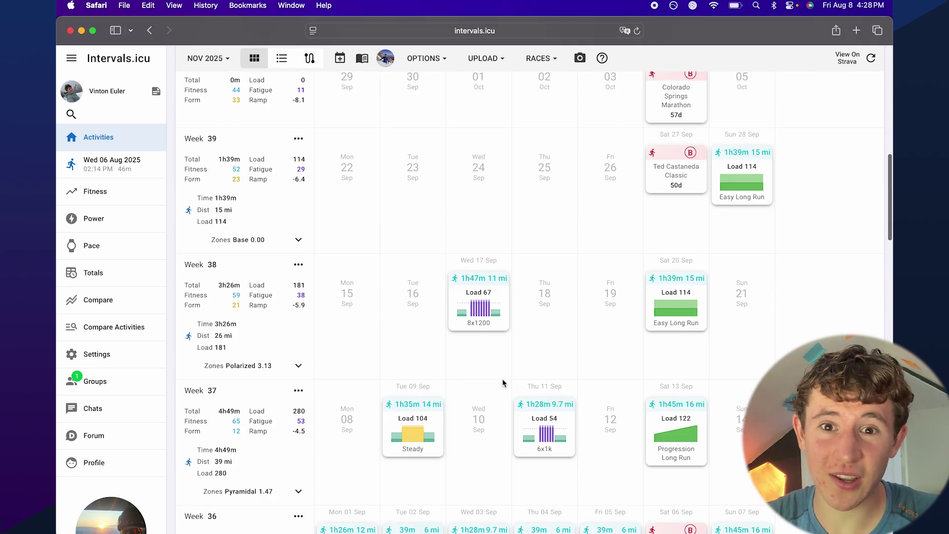
scroll(503, 379, down, 10)
scroll(478, 298, down, 10)
scroll(515, 306, up, 3)
scroll(514, 305, down, 10)
scroll(445, 272, up, 20)
Add and save a Notes entry named injured on 4 November 2025.
right_click(403, 262)
click(392, 262)
click(413, 272)
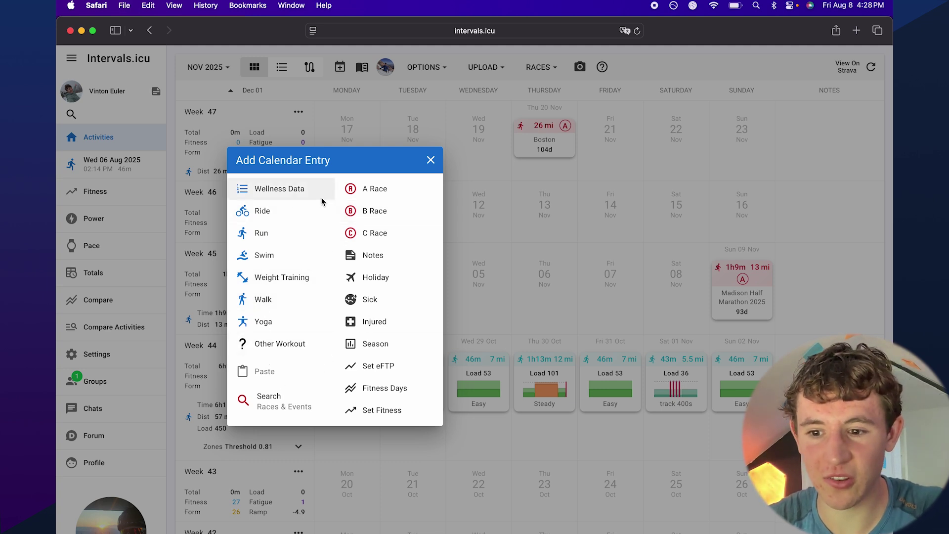
click(384, 262)
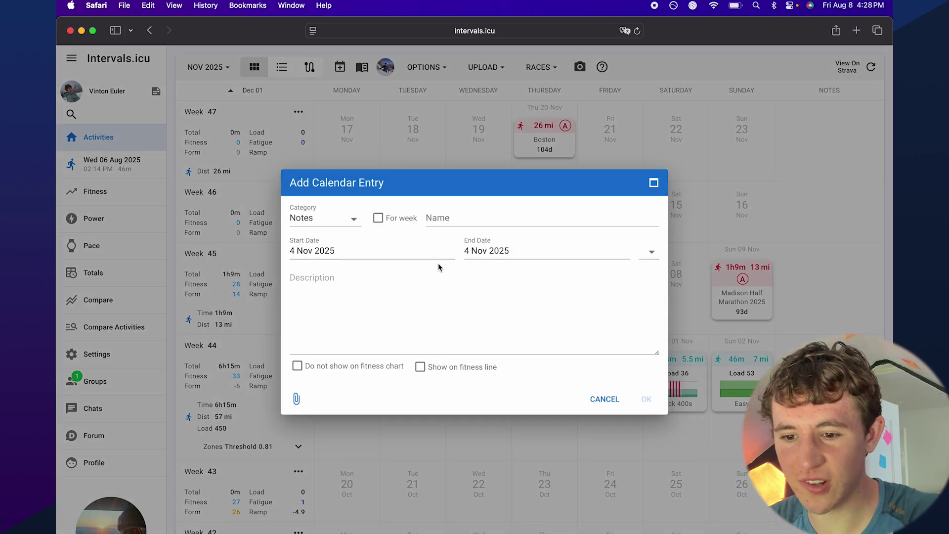
click(459, 223)
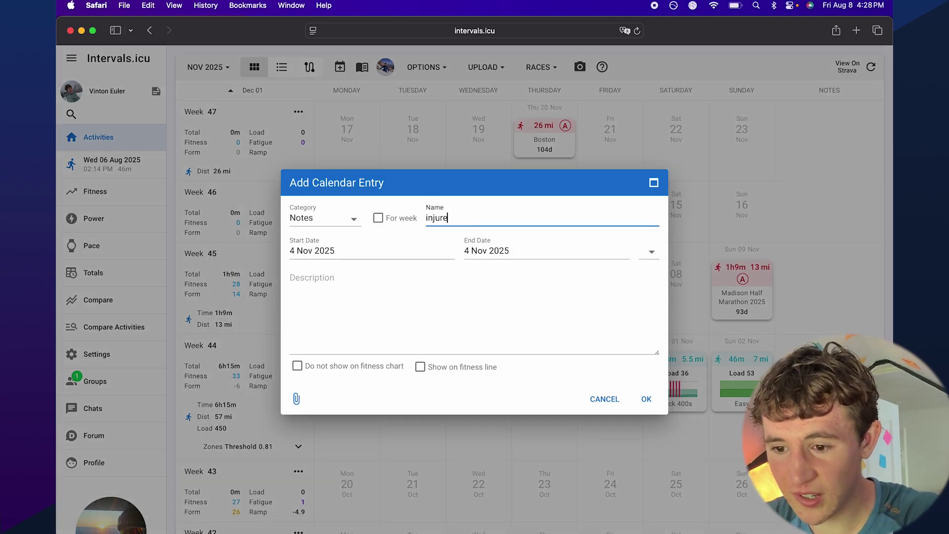
click(647, 399)
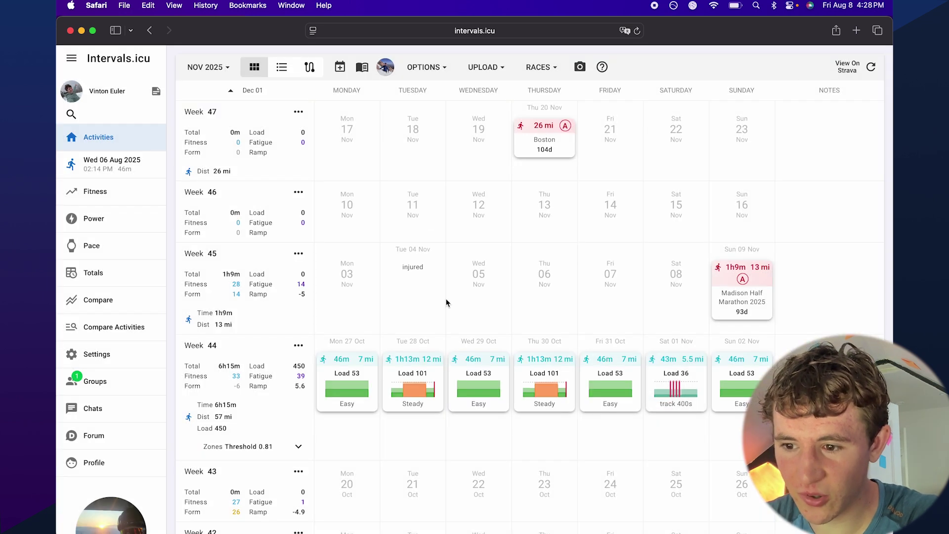
scroll(447, 303, down, 5)
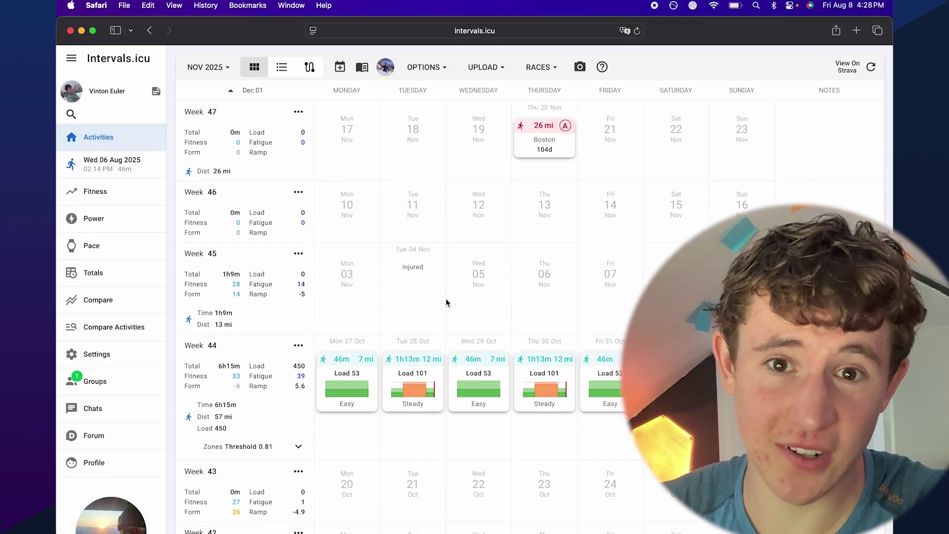